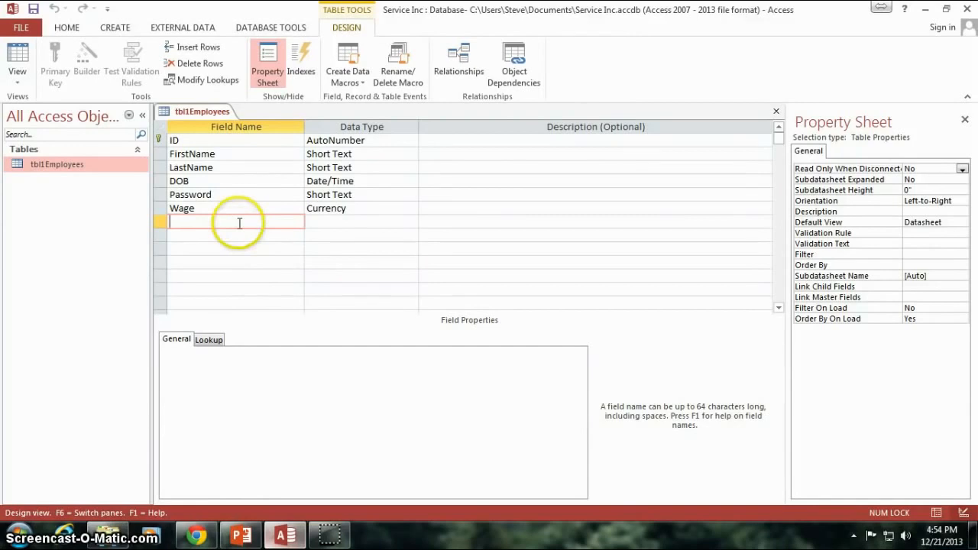
Examine the properties of the Wage and FirstName fields, focusing on the FirstName field size
{"action": "left_click", "coordinate": [233, 194]}
{"action": "left_click", "coordinate": [235, 208]}
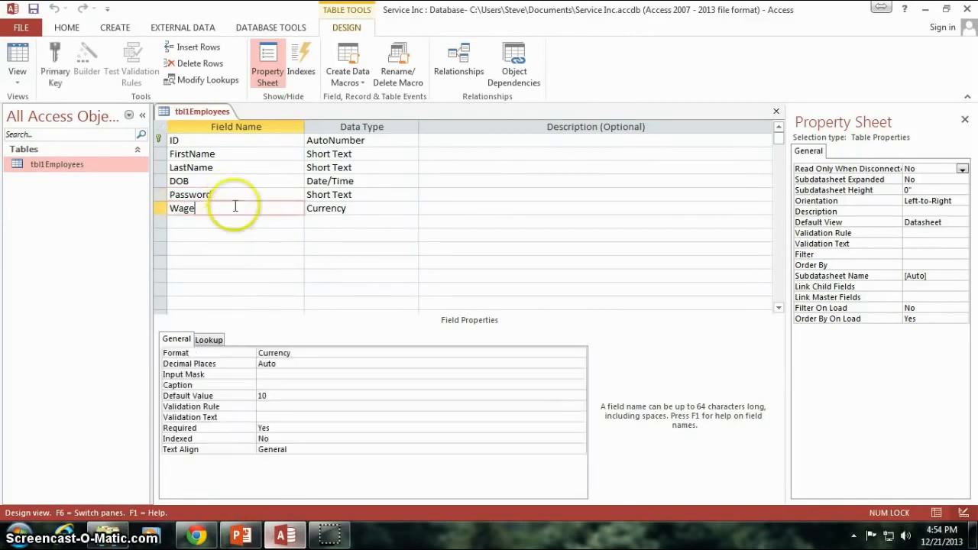
{"action": "left_click", "coordinate": [238, 154]}
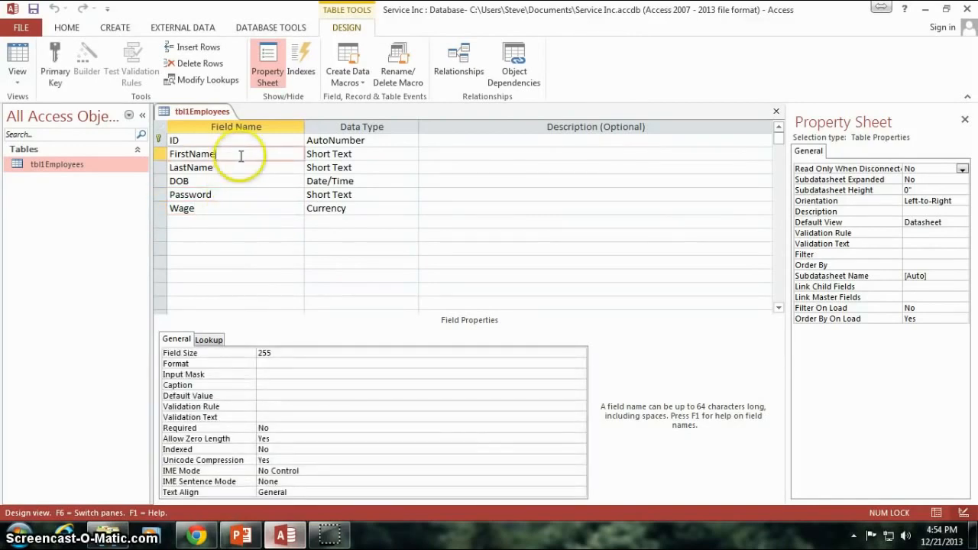
{"action": "left_click", "coordinate": [289, 352]}
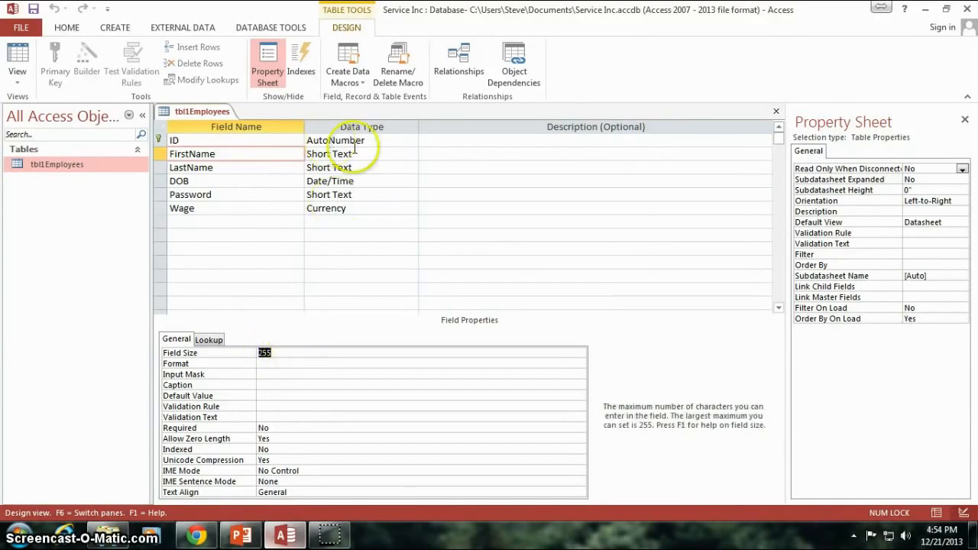
{"action": "left_click", "coordinate": [265, 357]}
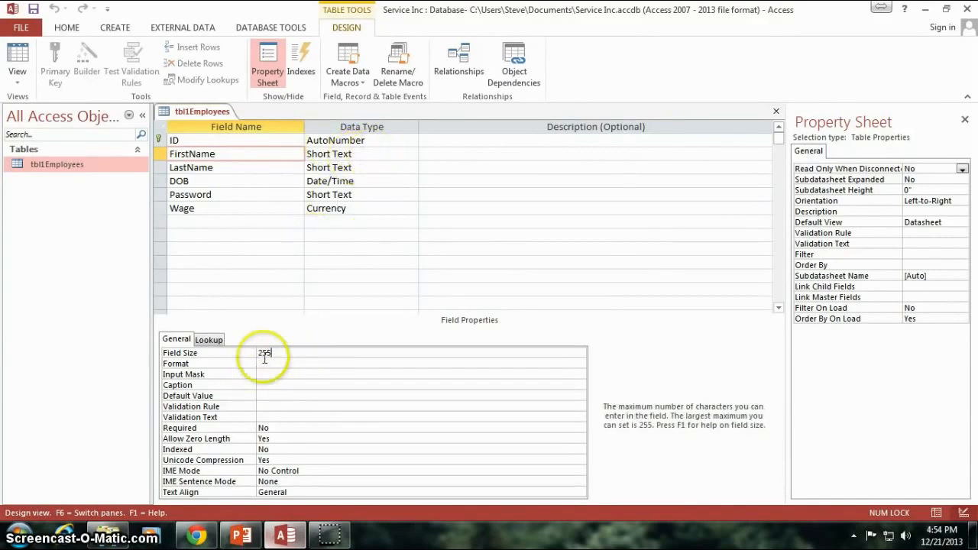
{"action": "left_click_drag", "start_coordinate": [279, 352], "coordinate": [247, 352]}
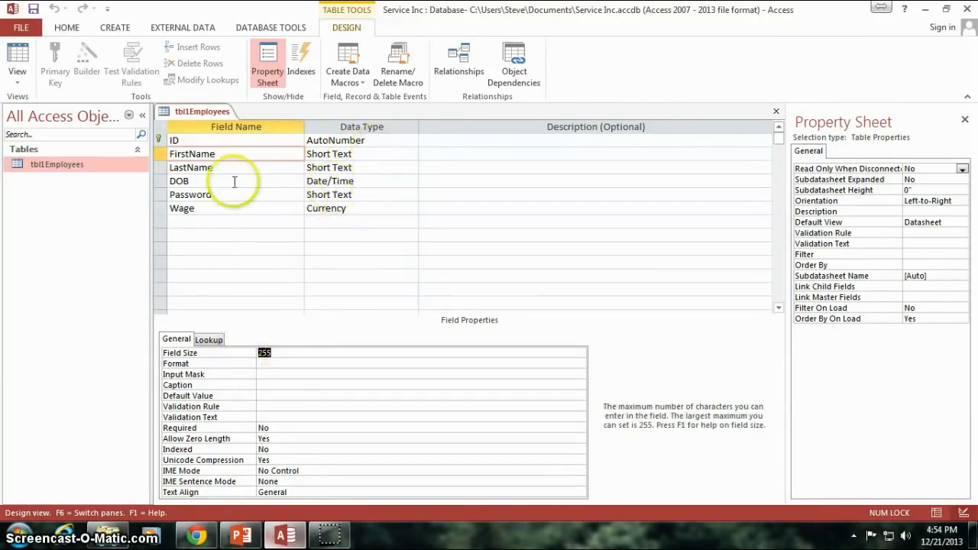
Add a State field with the Short Text data type and set its field size to 2
{"action": "left_click", "coordinate": [194, 222]}
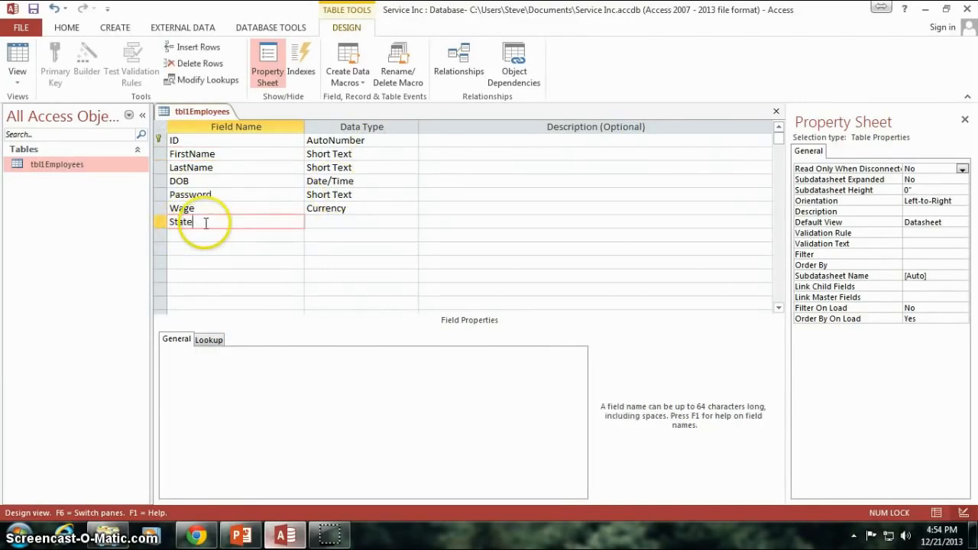
{"action": "left_click", "coordinate": [219, 237]}
{"action": "left_click", "coordinate": [221, 221]}
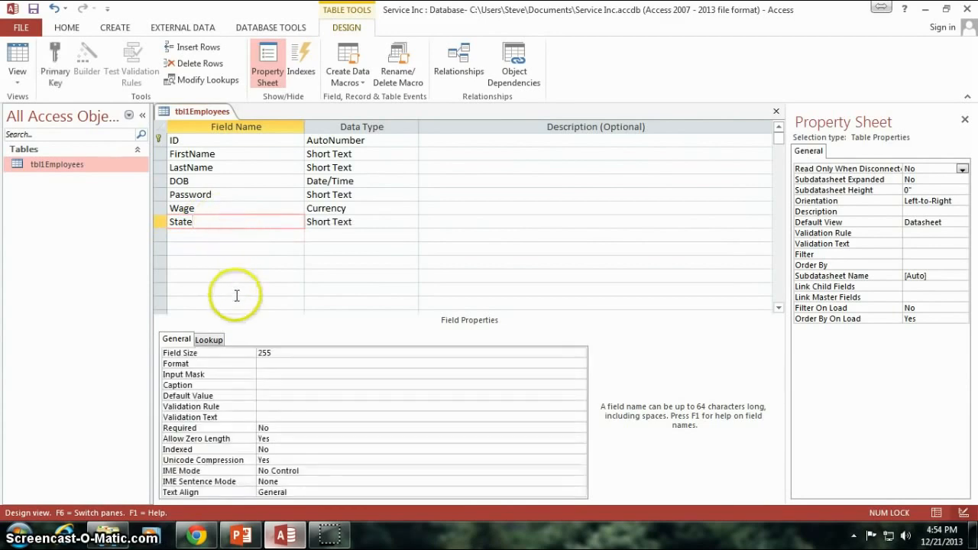
{"action": "double_click", "coordinate": [263, 353]}
{"action": "type", "text": "2"}
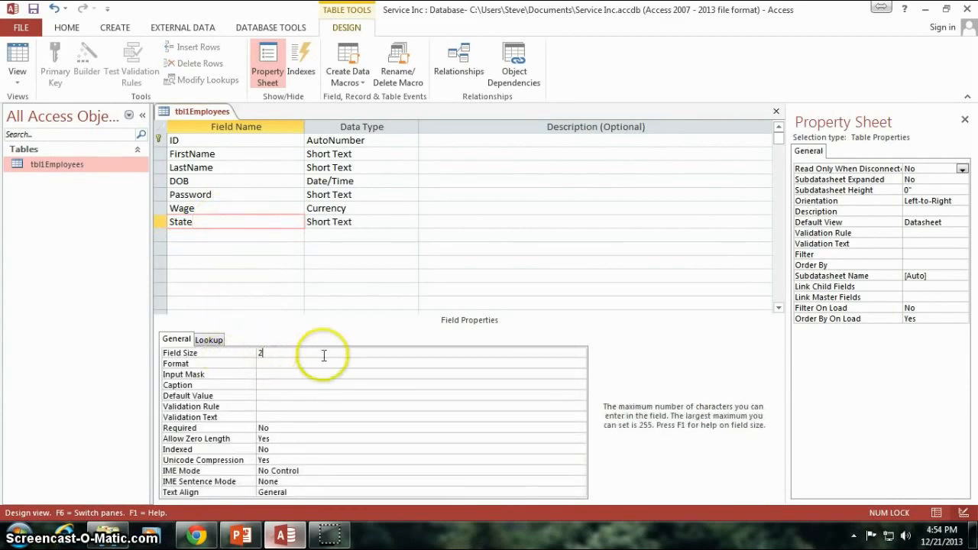
{"action": "left_click", "coordinate": [303, 364]}
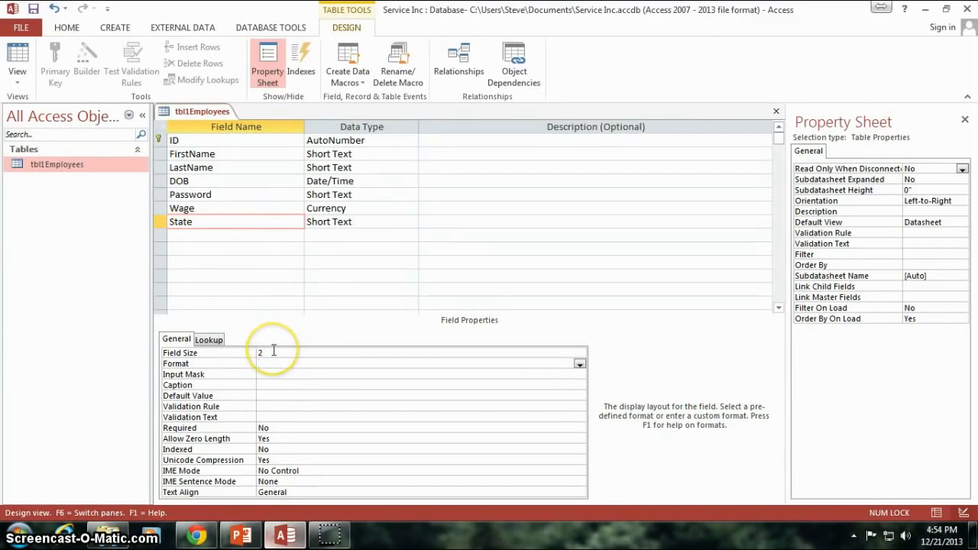
{"action": "double_click", "coordinate": [268, 353]}
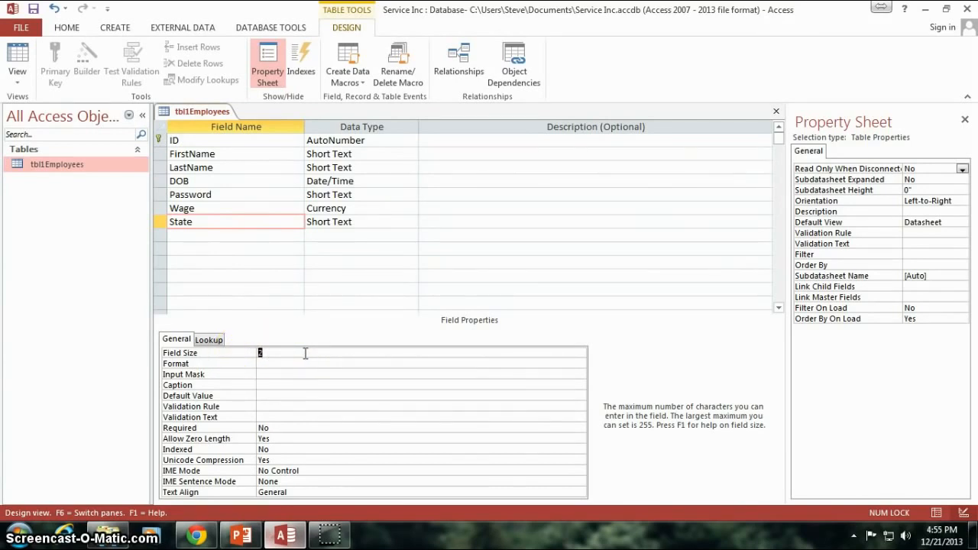
Delete the State field from the table design
{"action": "left_click", "coordinate": [156, 222]}
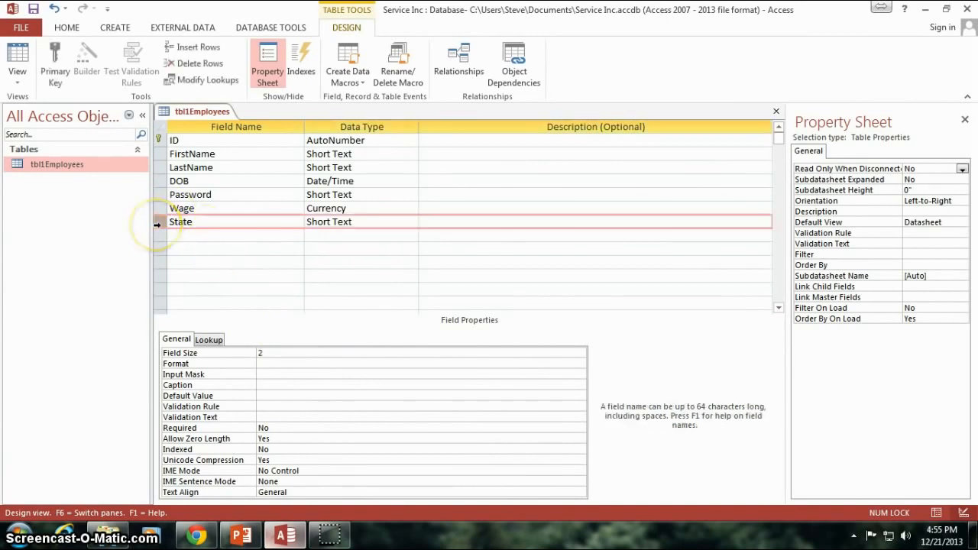
{"action": "key", "text": "Delete"}
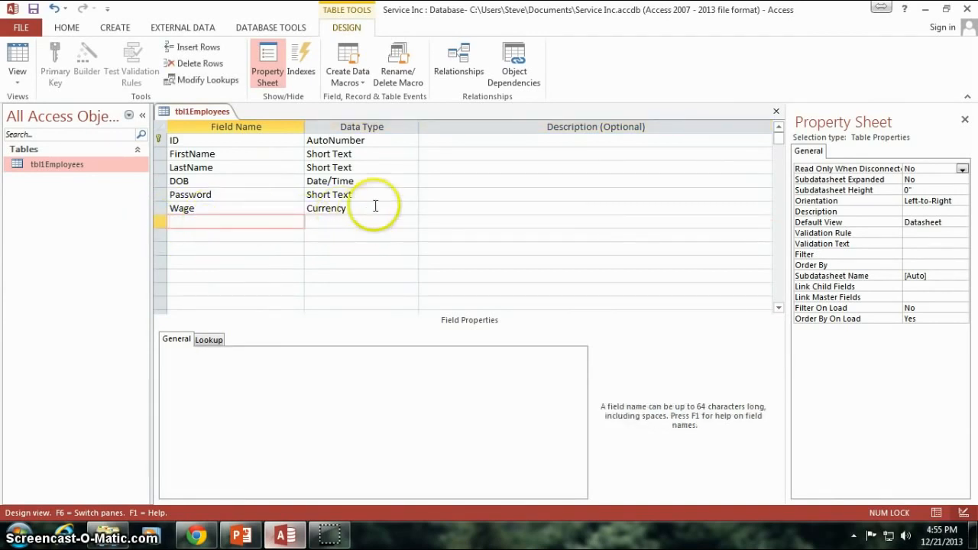
Review the properties of the Wage field and the DOB field's name, data type, format and input mask
{"action": "left_click", "coordinate": [351, 208]}
{"action": "left_click", "coordinate": [241, 205]}
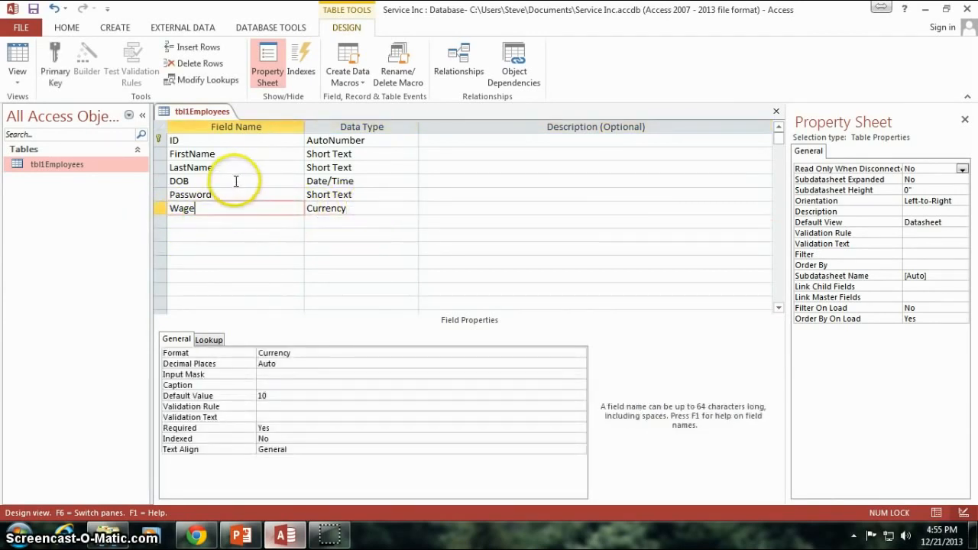
{"action": "left_click", "coordinate": [239, 184]}
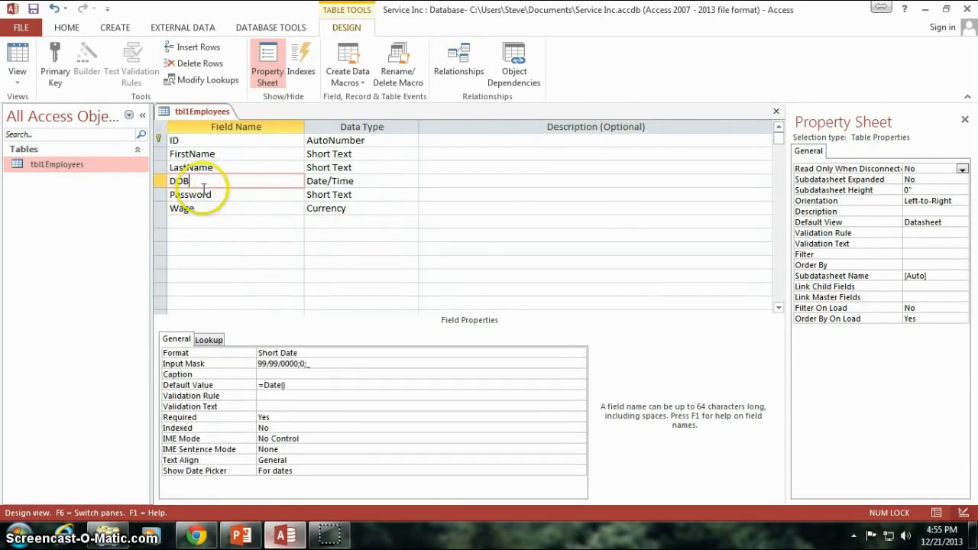
{"action": "left_click_drag", "start_coordinate": [195, 182], "coordinate": [169, 182]}
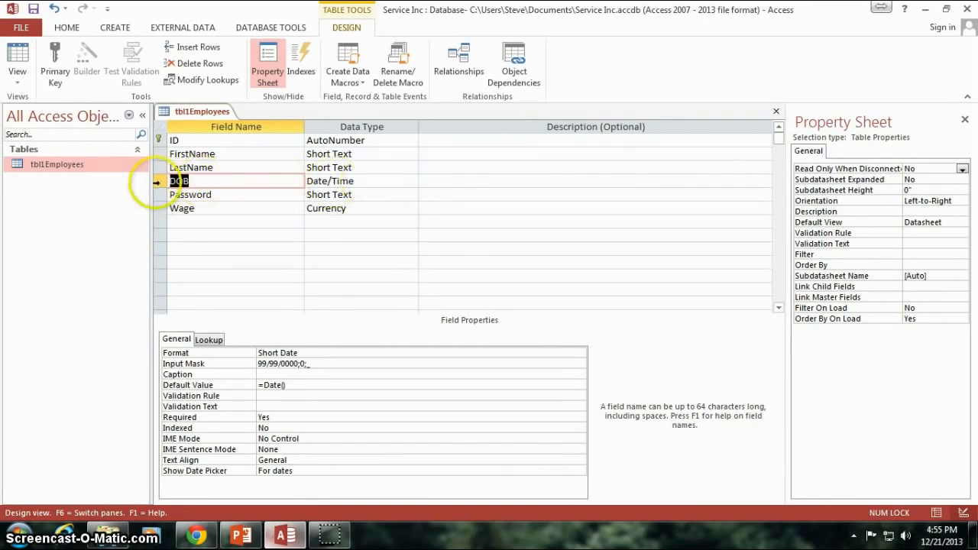
{"action": "left_click", "coordinate": [197, 182]}
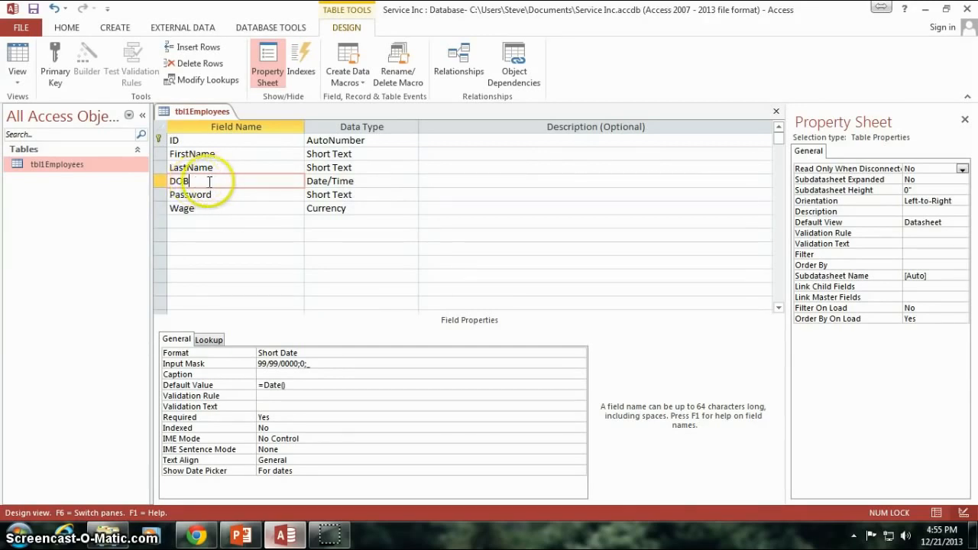
{"action": "left_click", "coordinate": [378, 181]}
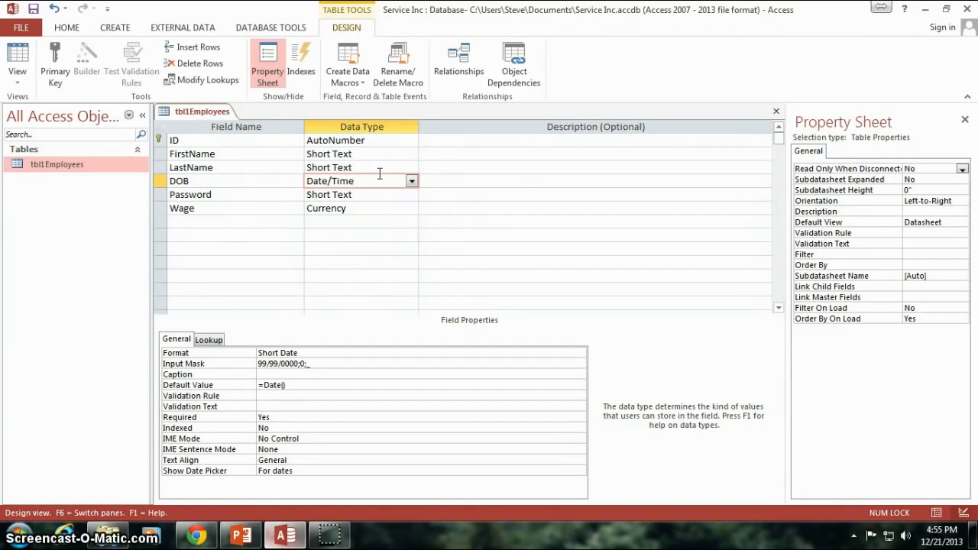
{"action": "left_click", "coordinate": [204, 222]}
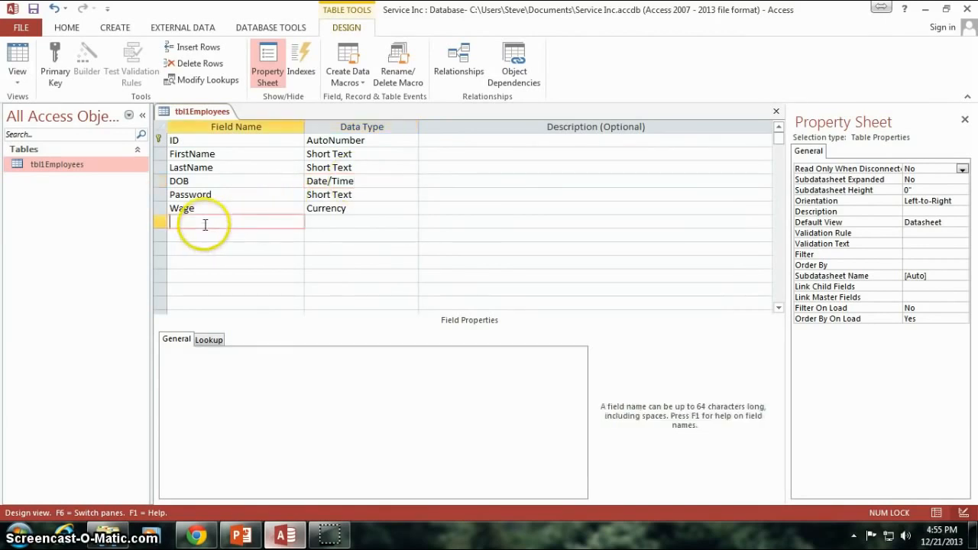
{"action": "left_click", "coordinate": [221, 181]}
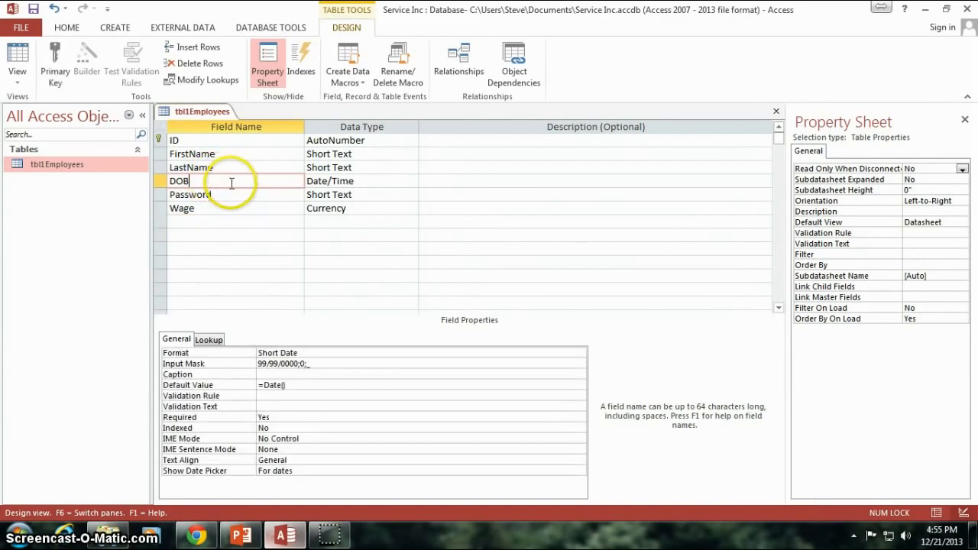
Add a DateOfBirth field below Wage with the Date/Time data type
{"action": "left_click", "coordinate": [216, 225]}
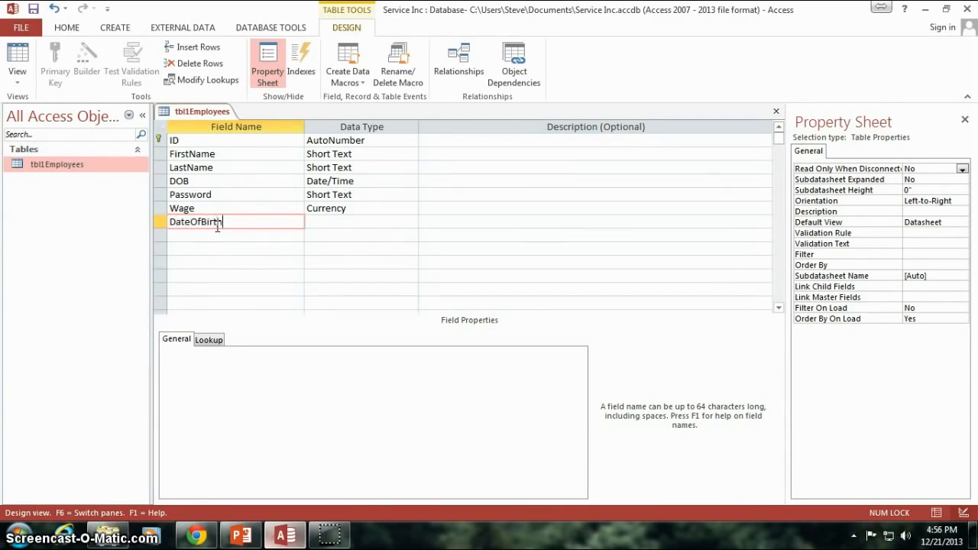
{"action": "left_click", "coordinate": [337, 221]}
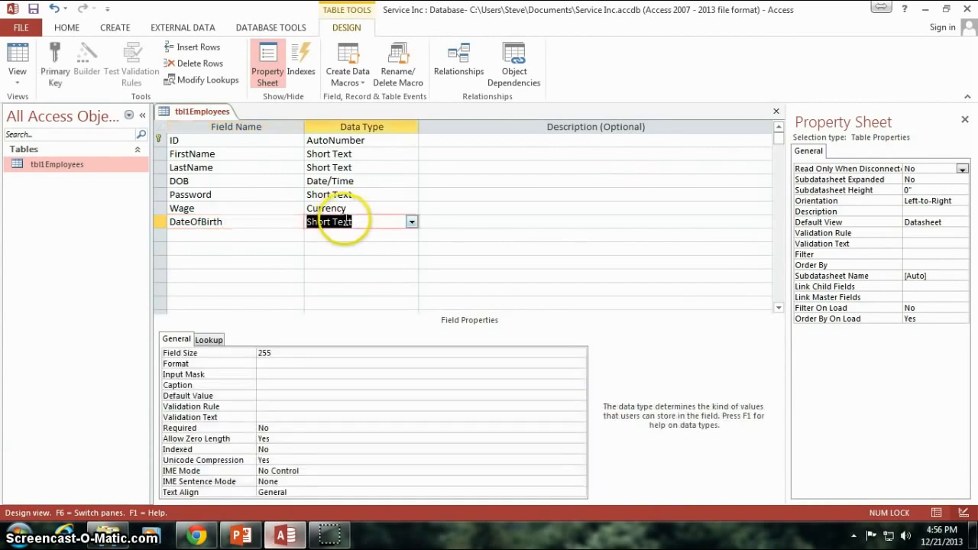
{"action": "type", "text": "date/Time"}
{"action": "key", "text": "Tab"}
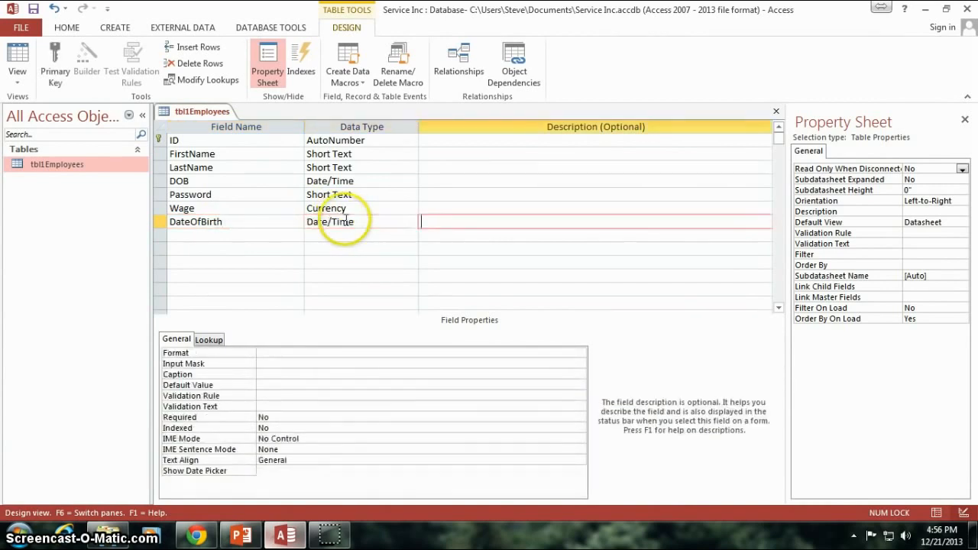
Delete the original DOB field and rename the DateOfBirth field as DOB
{"action": "left_click", "coordinate": [161, 179]}
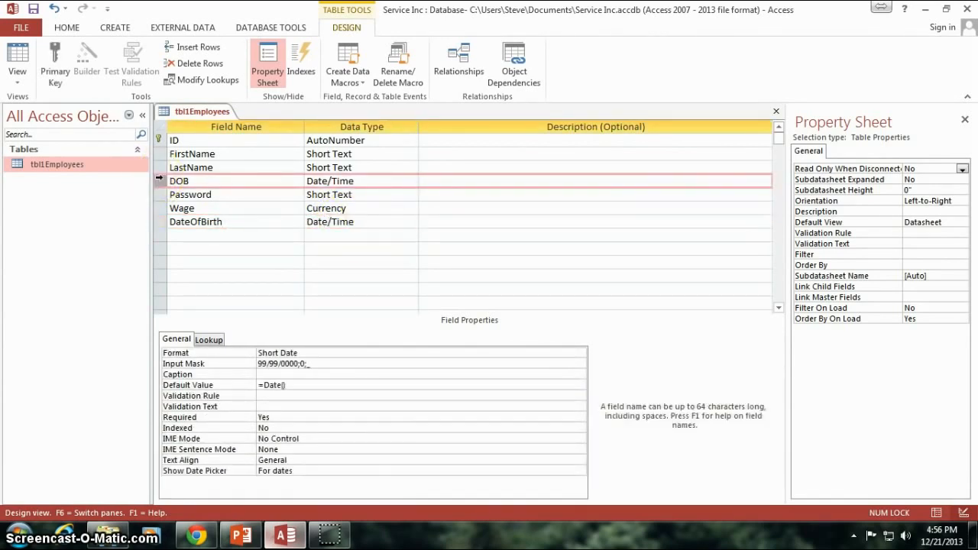
{"action": "key", "text": "Delete"}
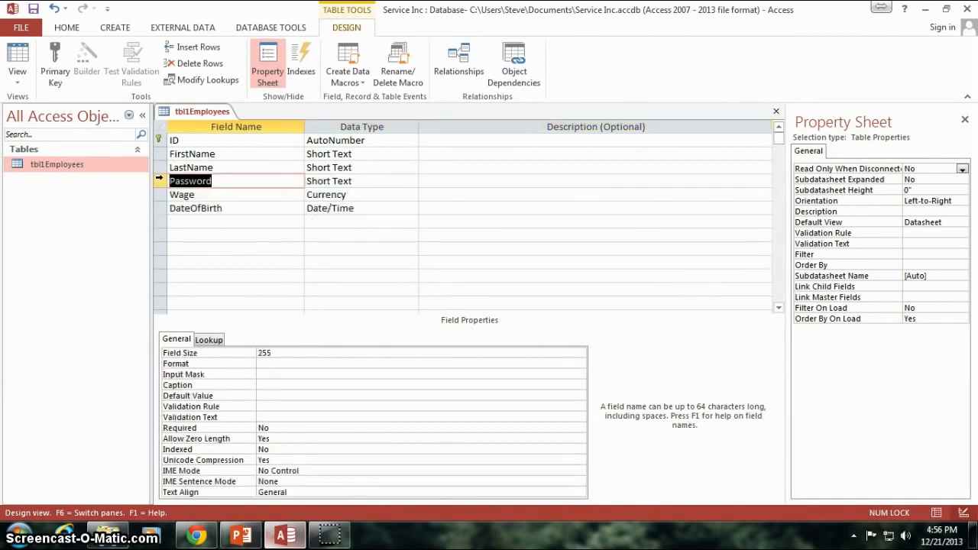
{"action": "left_click", "coordinate": [169, 208]}
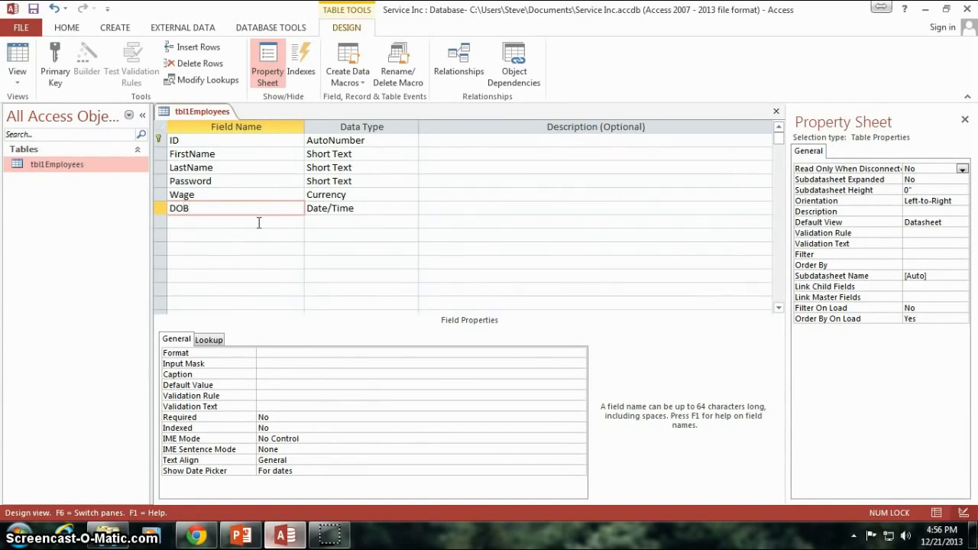
Set the display format of the new DOB field to Short Date
{"action": "left_click", "coordinate": [277, 352]}
{"action": "left_click", "coordinate": [580, 353]}
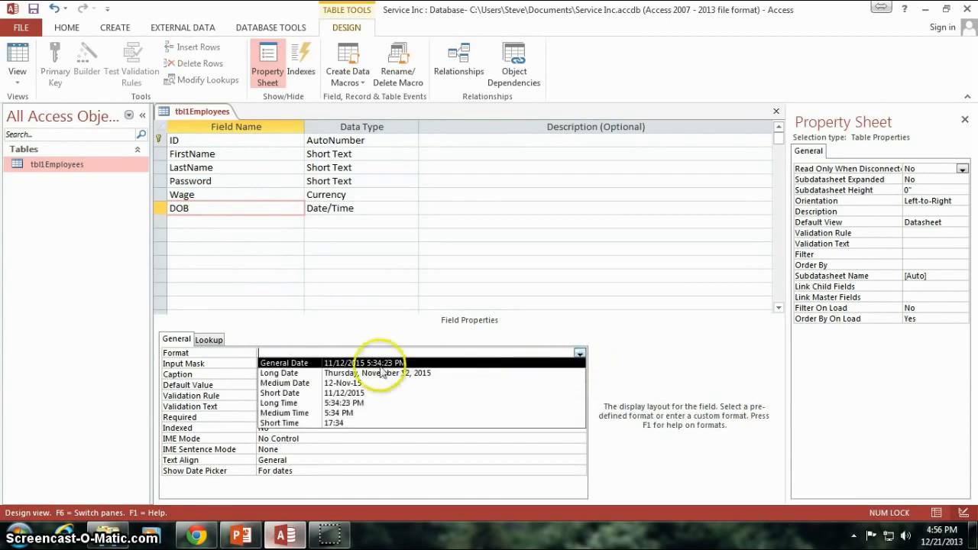
{"action": "left_click", "coordinate": [336, 392]}
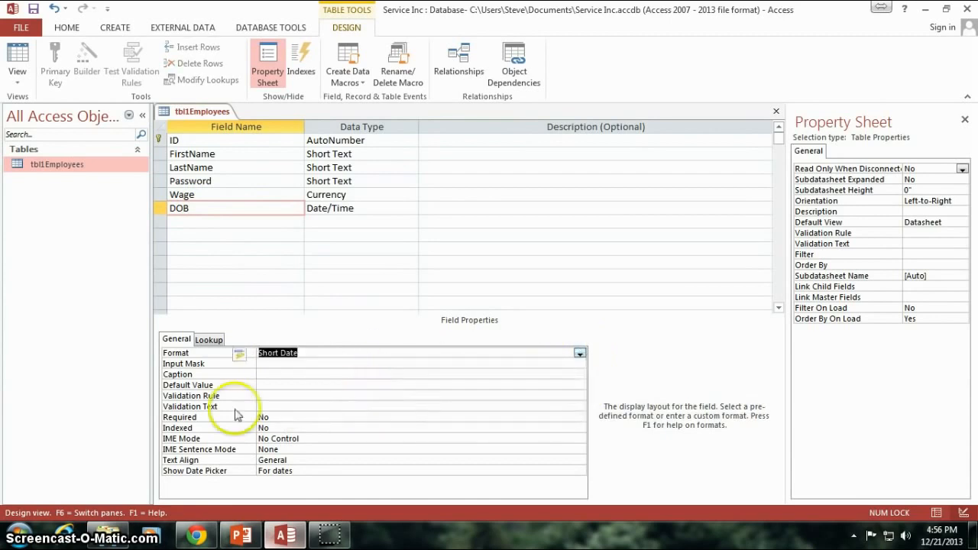
Create a Short Date input mask for the DOB field with the Input Mask Wizard, saving the table when required
{"action": "left_click", "coordinate": [281, 365]}
{"action": "left_click", "coordinate": [579, 363]}
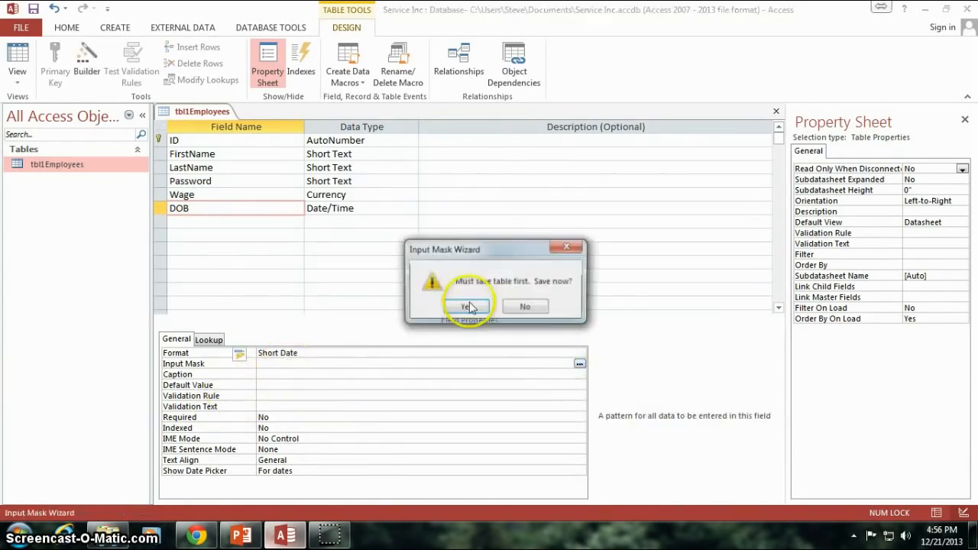
{"action": "left_click", "coordinate": [469, 306]}
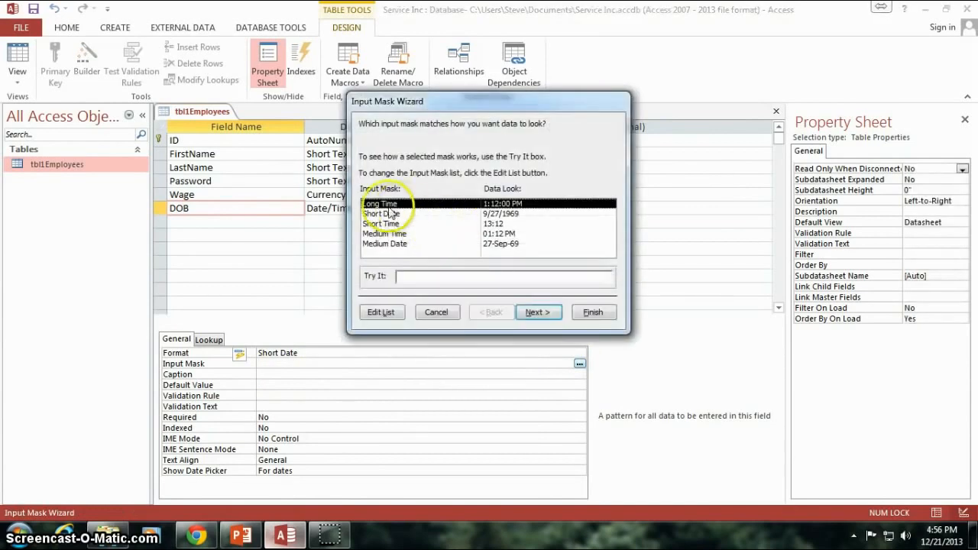
{"action": "left_click", "coordinate": [456, 215]}
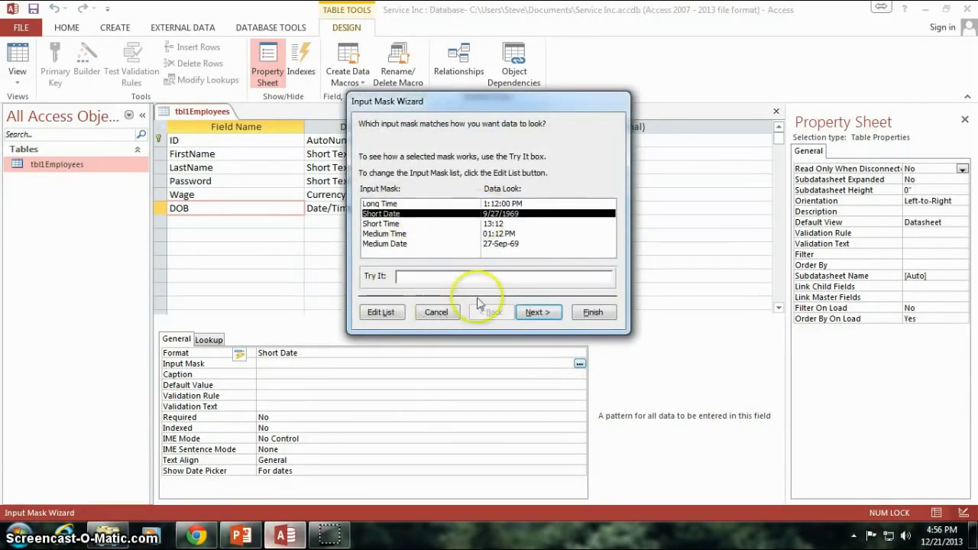
{"action": "left_click", "coordinate": [543, 315]}
{"action": "left_click", "coordinate": [535, 312]}
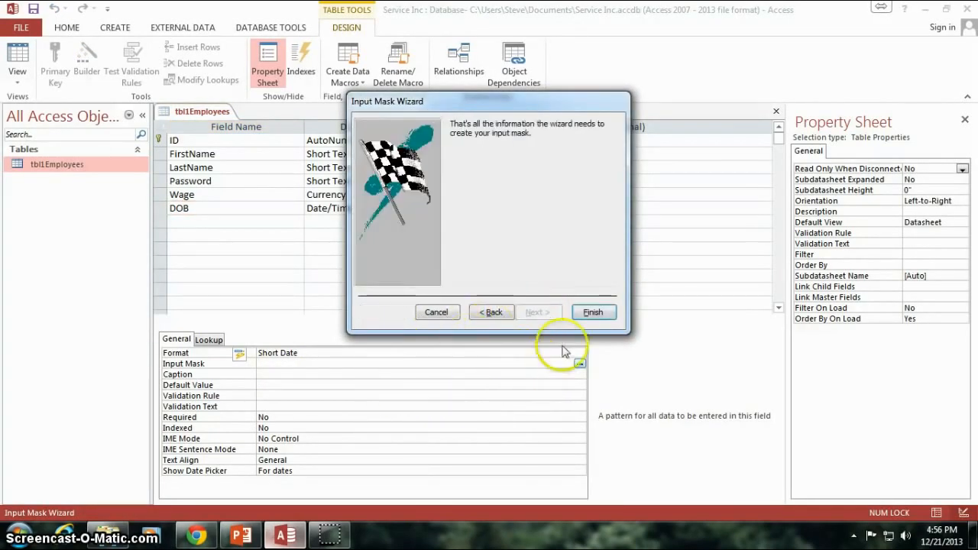
{"action": "left_click", "coordinate": [591, 312]}
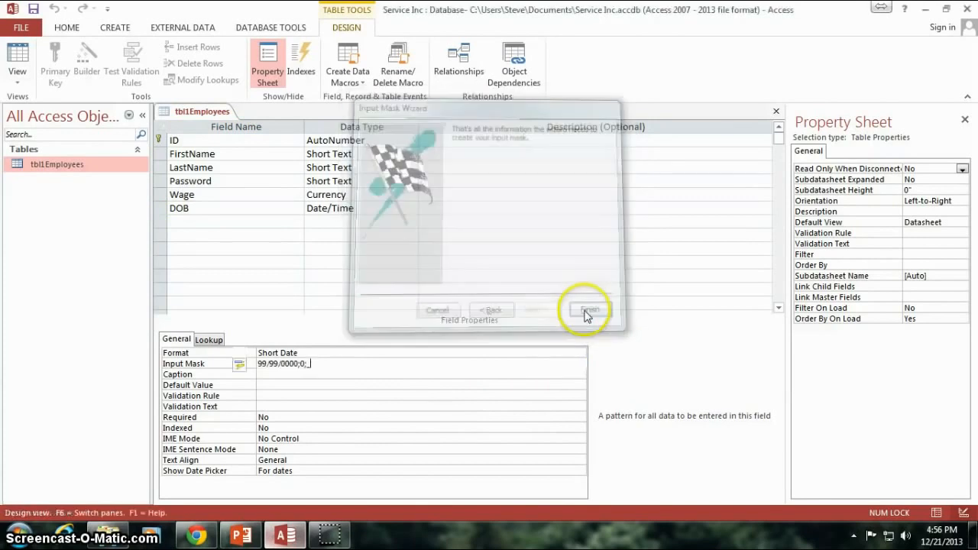
Set the default value of the DOB field to date()
{"action": "left_click", "coordinate": [300, 384]}
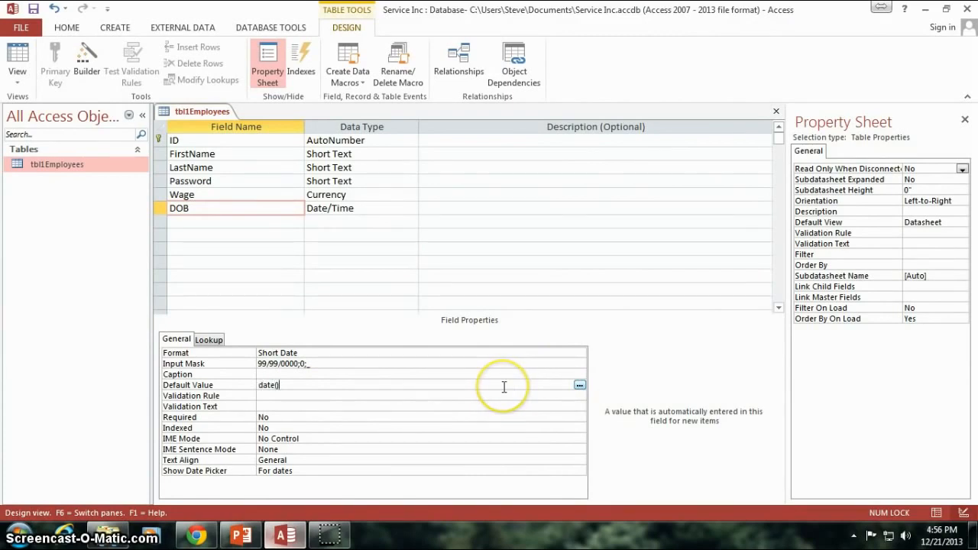
{"action": "key", "text": "Return"}
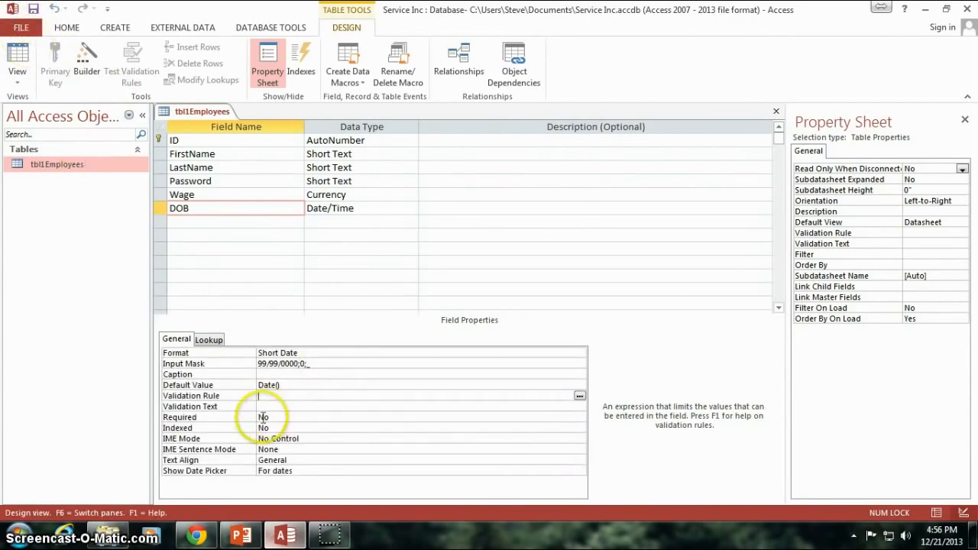
Set the Required property of the DOB field to Yes
{"action": "left_click", "coordinate": [285, 419]}
{"action": "left_click", "coordinate": [579, 417]}
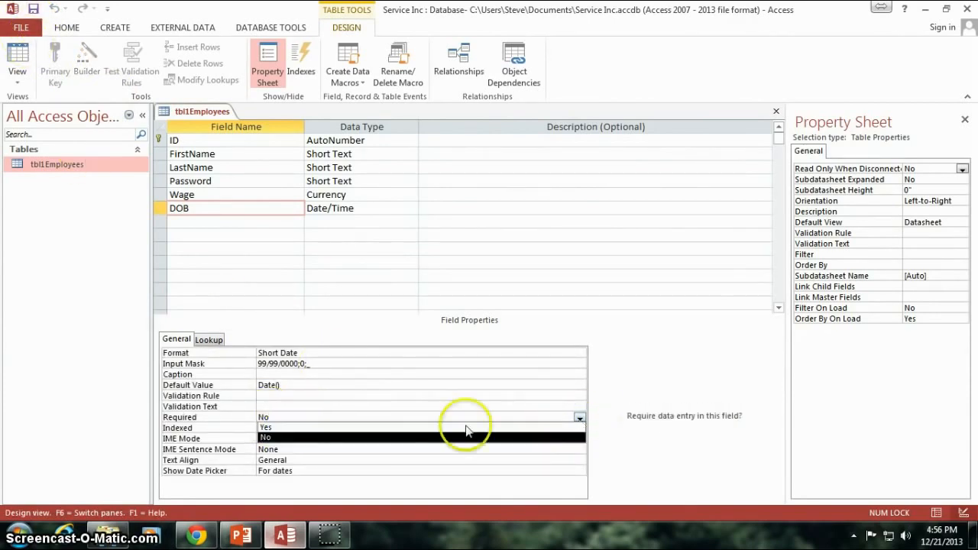
{"action": "left_click", "coordinate": [367, 427]}
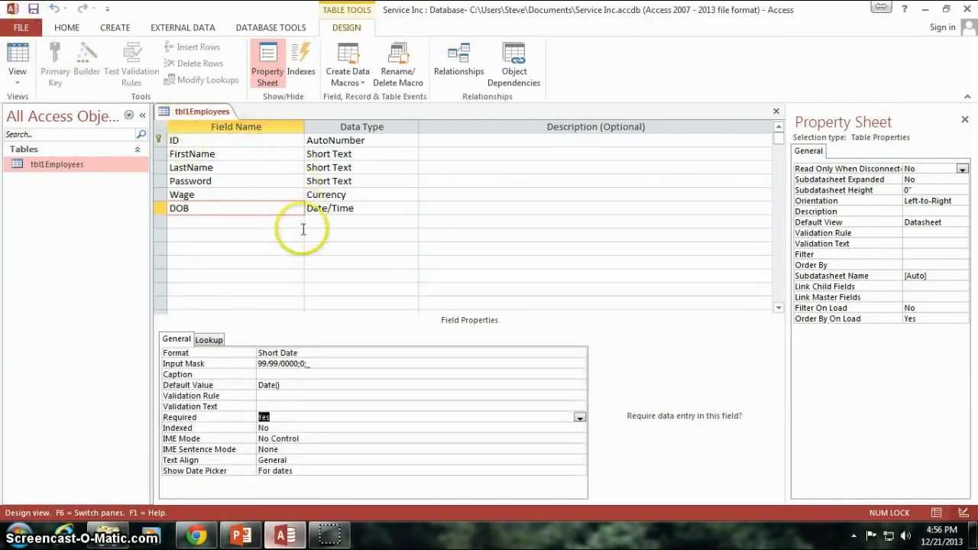
{"action": "left_click", "coordinate": [229, 234]}
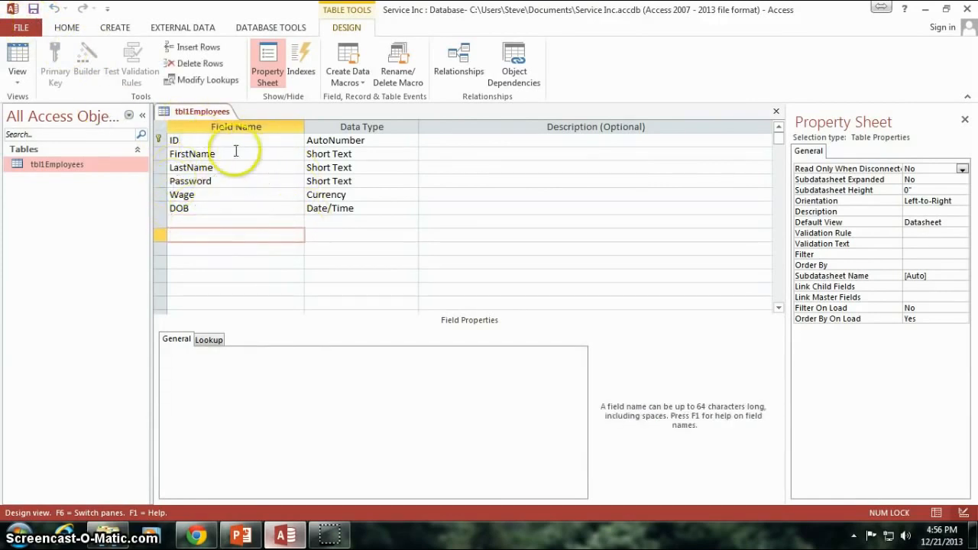
{"action": "left_click", "coordinate": [218, 220]}
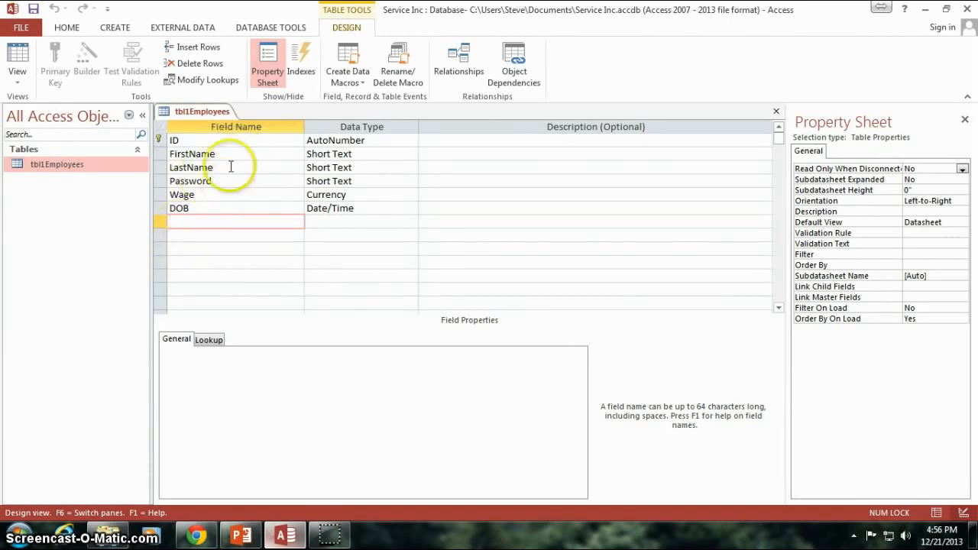
{"action": "left_click", "coordinate": [195, 140]}
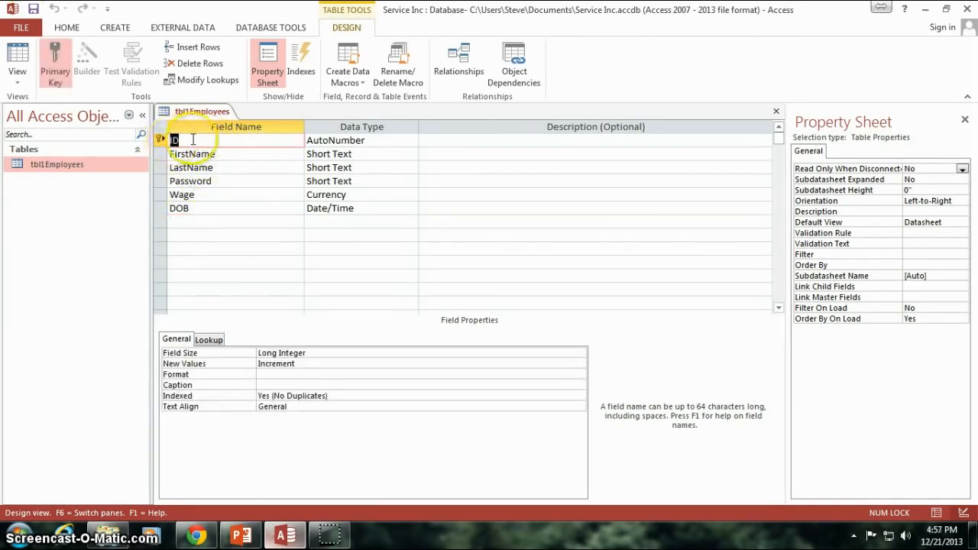
{"action": "left_click", "coordinate": [227, 152]}
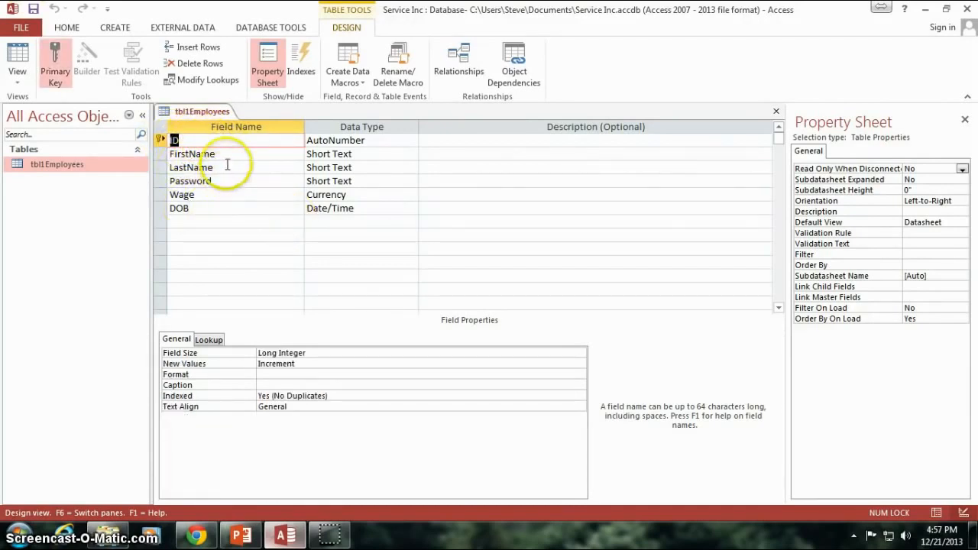
Add a Short Text field named UserName below DOB and set its field size to 20
{"action": "left_click", "coordinate": [208, 221]}
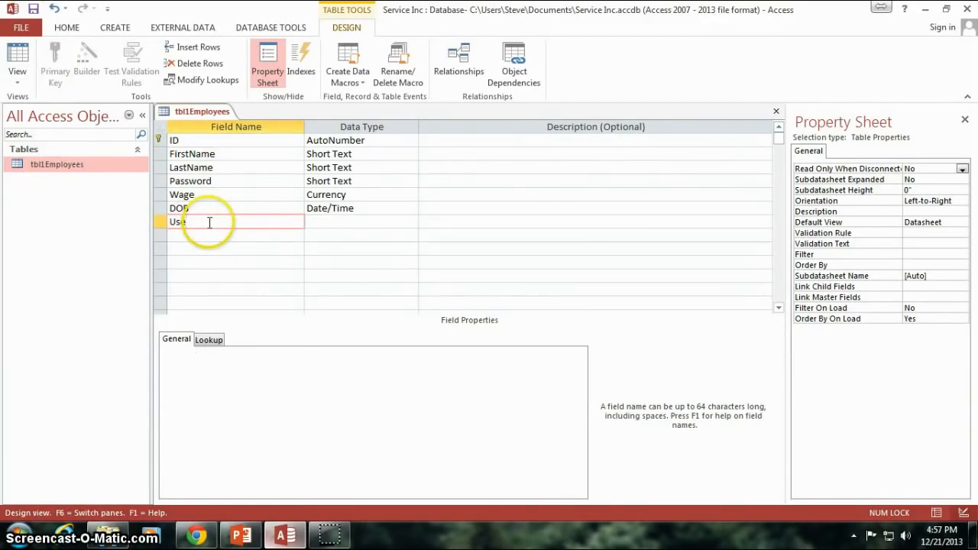
{"action": "type", "text": "UserName"}
{"action": "key", "text": "Tab"}
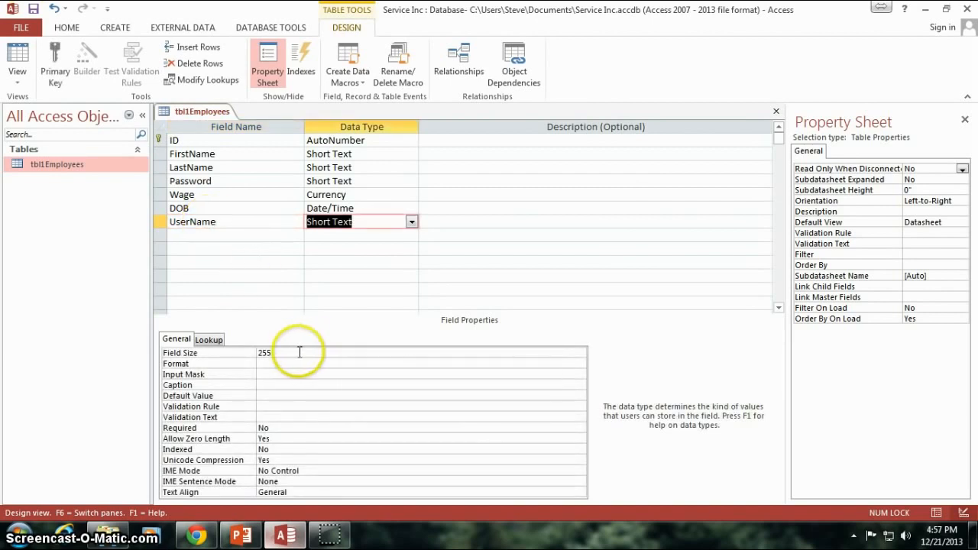
{"action": "left_click_drag", "start_coordinate": [297, 352], "coordinate": [232, 355]}
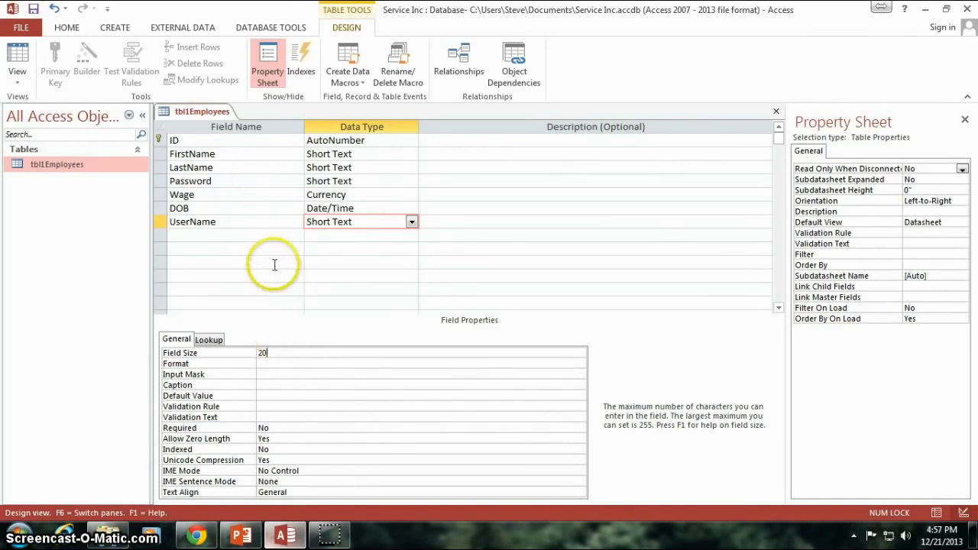
{"action": "left_click", "coordinate": [362, 250]}
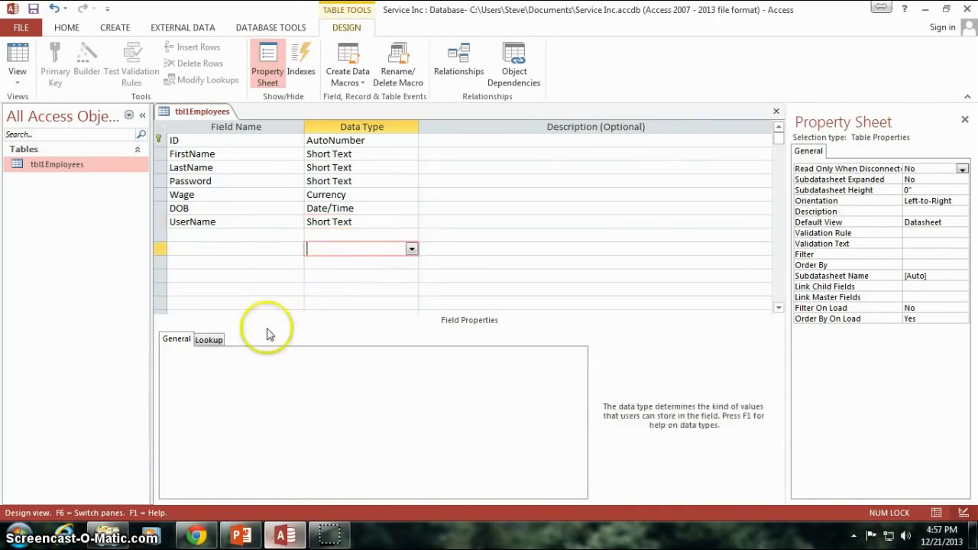
Set the Required property of the UserName field to Yes
{"action": "left_click", "coordinate": [246, 221]}
{"action": "left_click", "coordinate": [274, 363]}
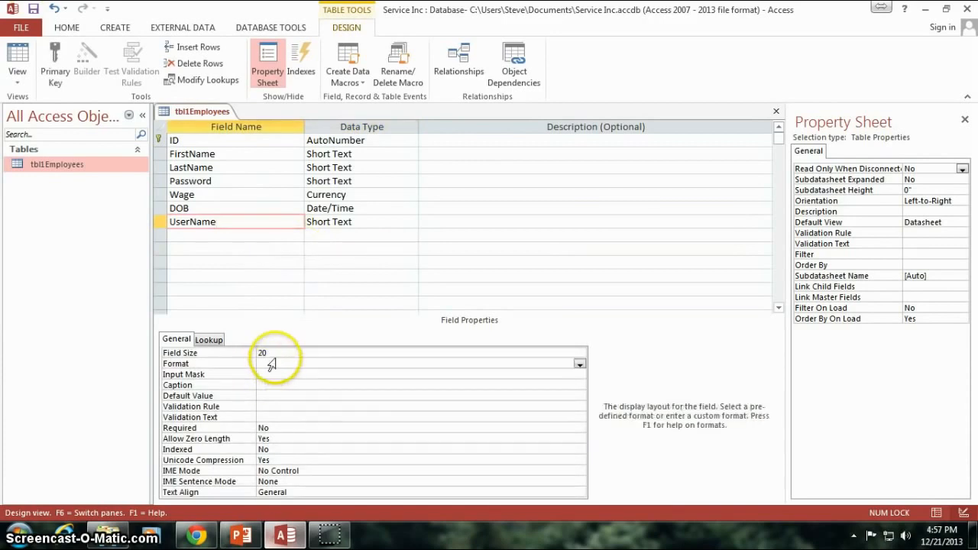
{"action": "left_click", "coordinate": [264, 373]}
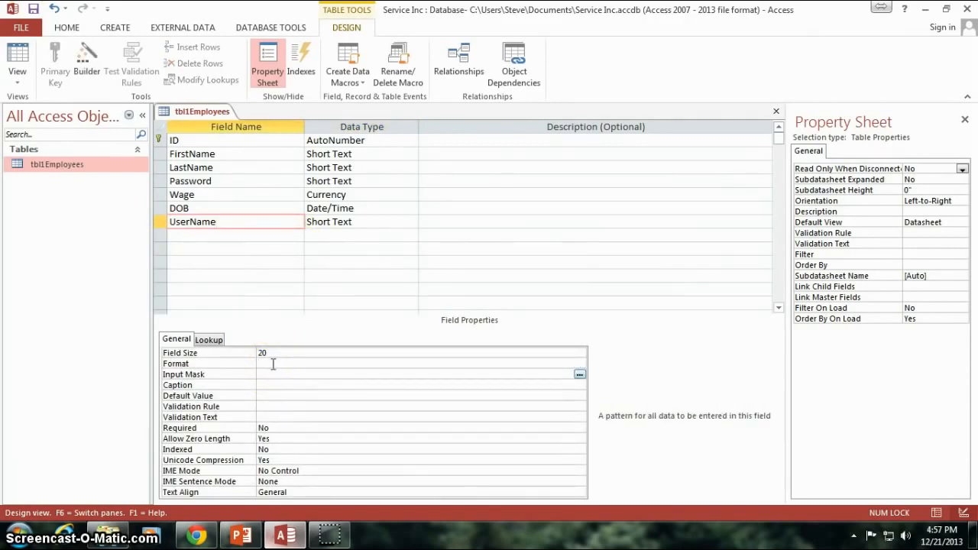
{"action": "left_click", "coordinate": [273, 364]}
{"action": "left_click", "coordinate": [263, 353]}
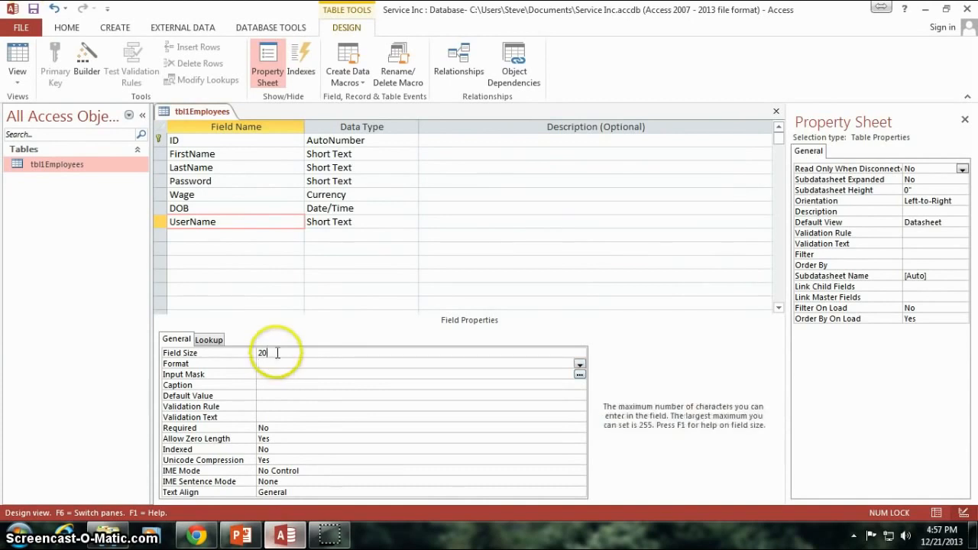
{"action": "left_click", "coordinate": [279, 428]}
{"action": "left_click", "coordinate": [579, 429]}
{"action": "left_click", "coordinate": [377, 440]}
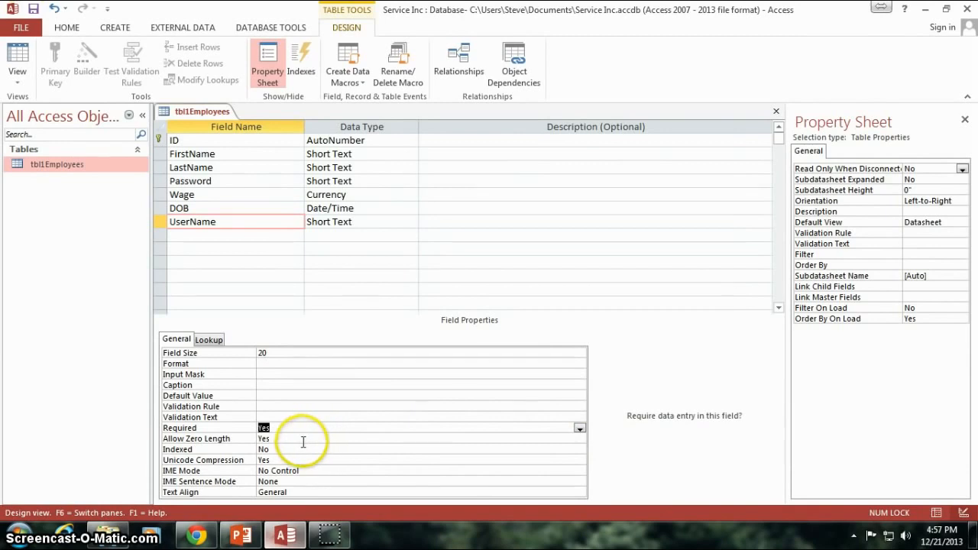
Disallow zero-length strings in the UserName field by setting Allow Zero Length to No
{"action": "left_click", "coordinate": [359, 440]}
{"action": "left_click", "coordinate": [578, 440]}
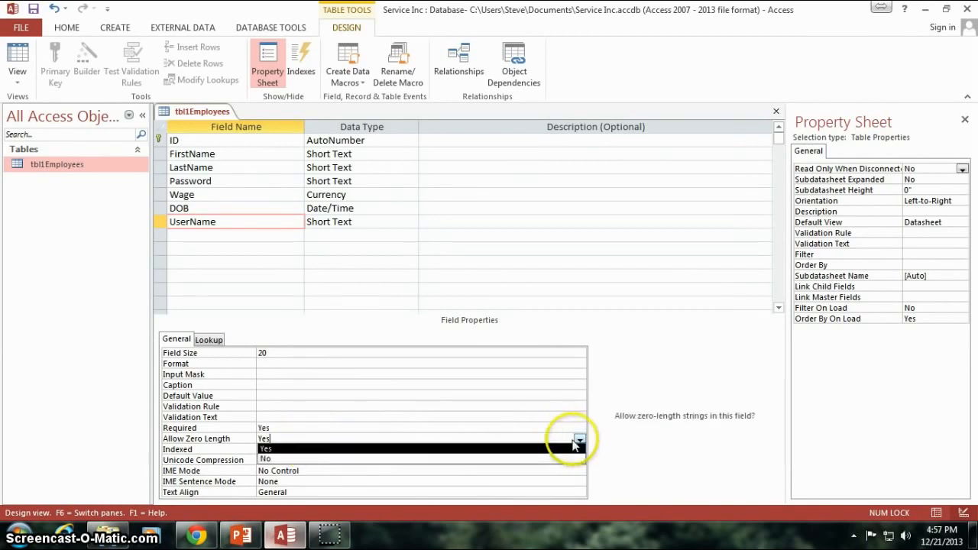
{"action": "left_click", "coordinate": [311, 458]}
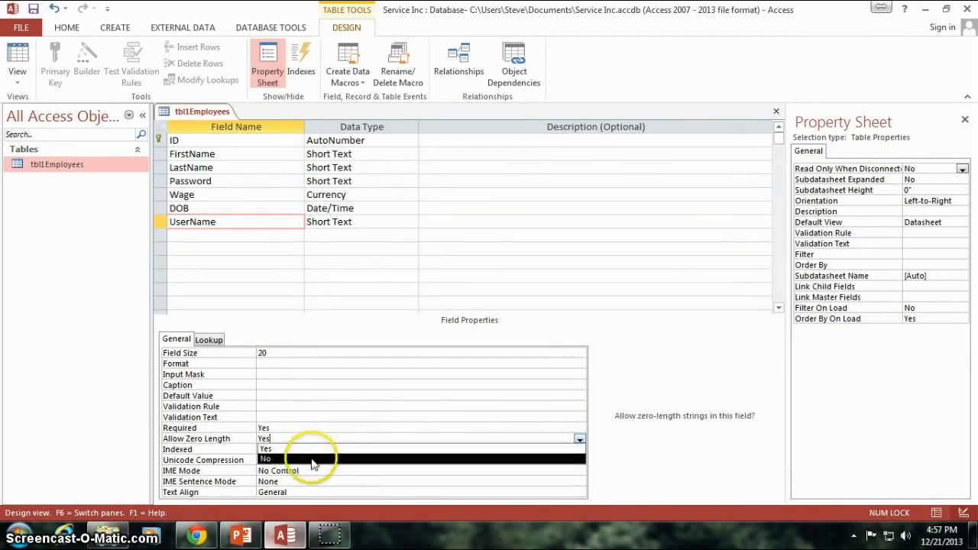
{"action": "left_click", "coordinate": [263, 236]}
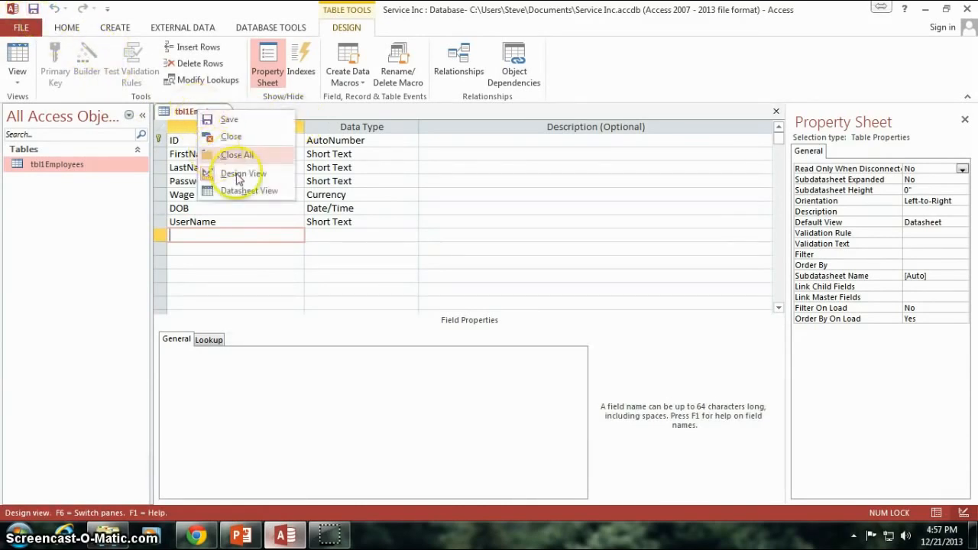
{"action": "left_click", "coordinate": [462, 236]}
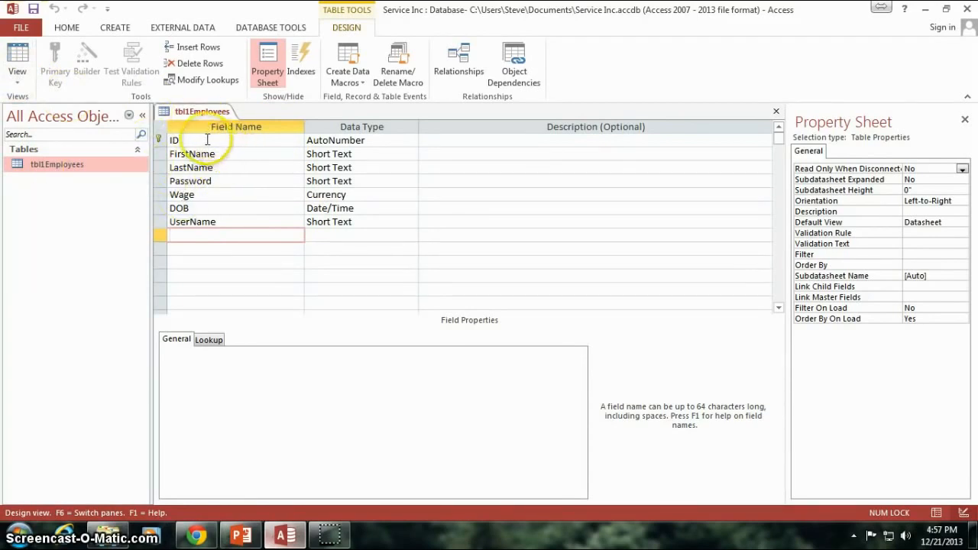
{"action": "left_click", "coordinate": [18, 80]}
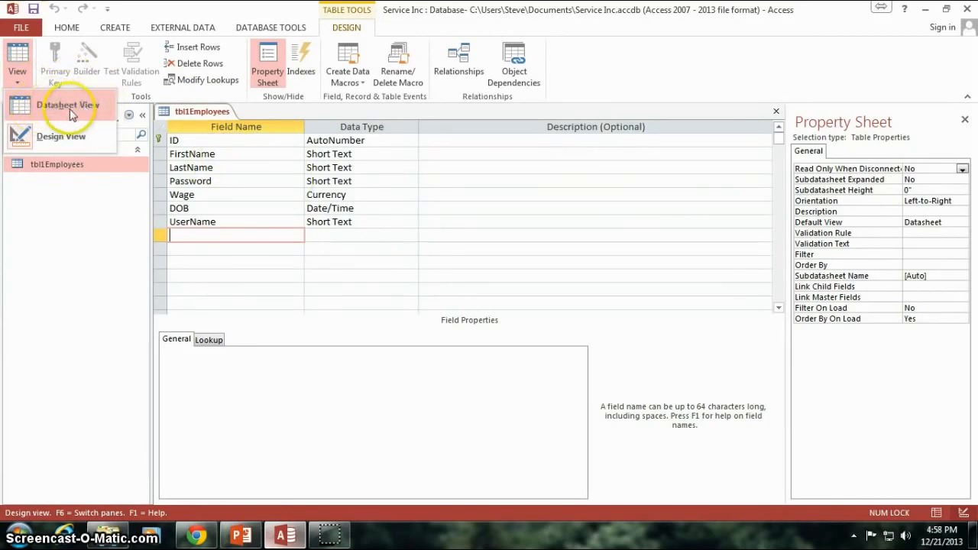
{"action": "left_click", "coordinate": [279, 182]}
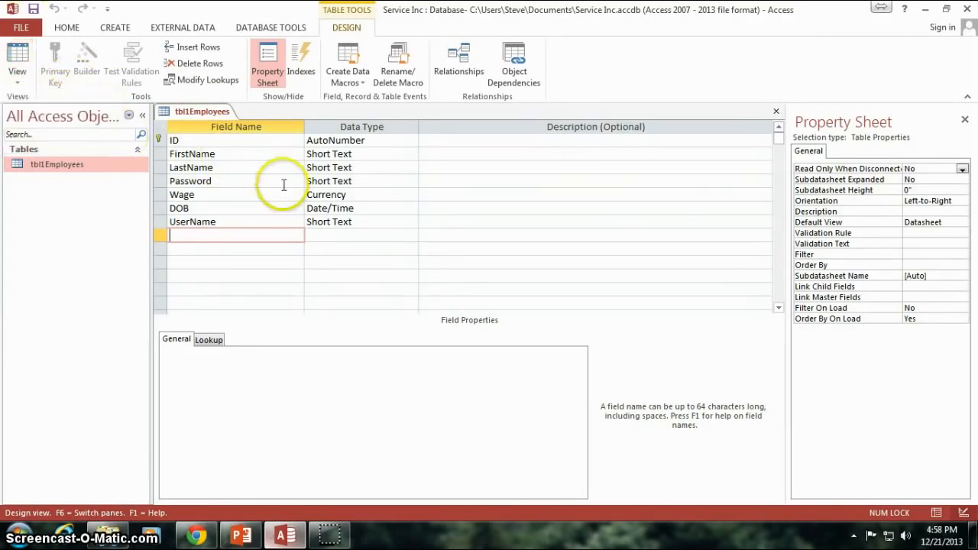
{"action": "left_click", "coordinate": [209, 116]}
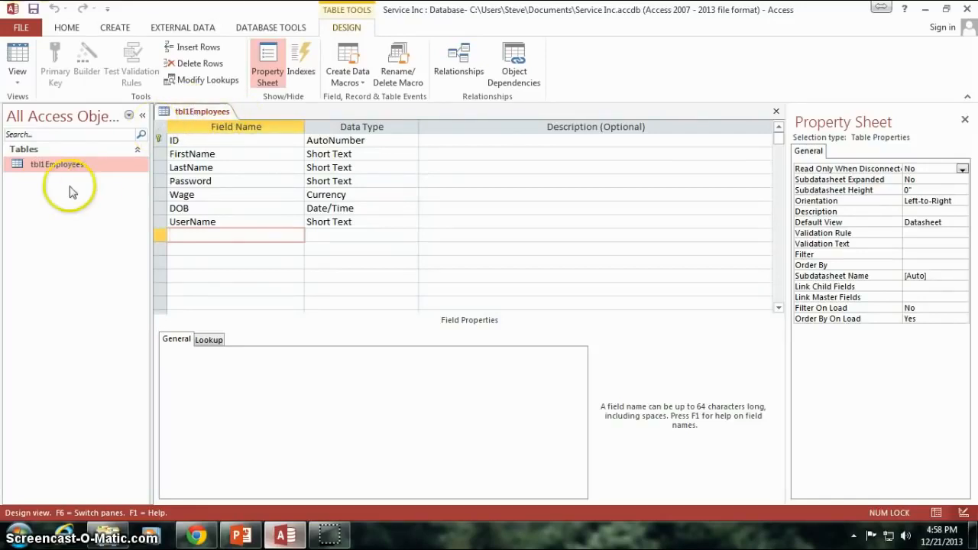
{"action": "left_click", "coordinate": [67, 28]}
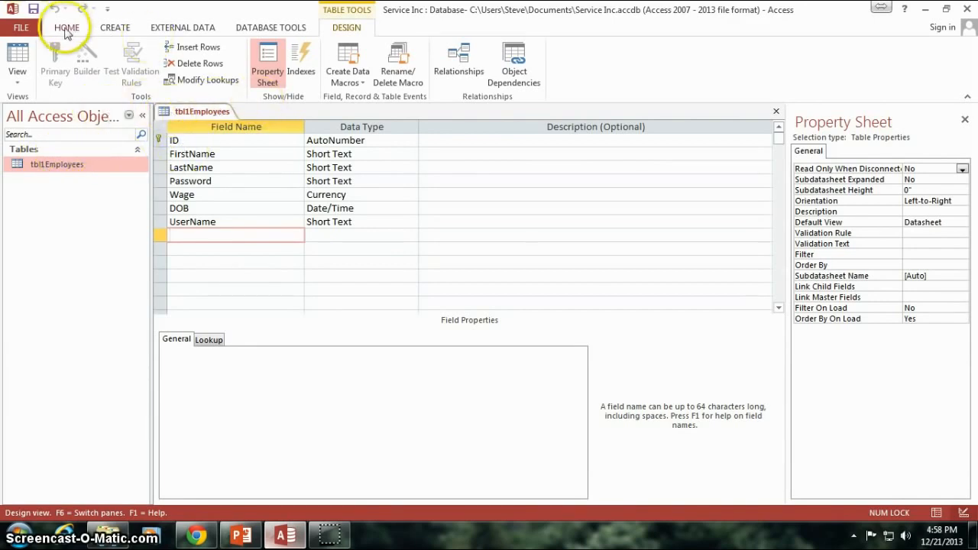
{"action": "left_click", "coordinate": [346, 27]}
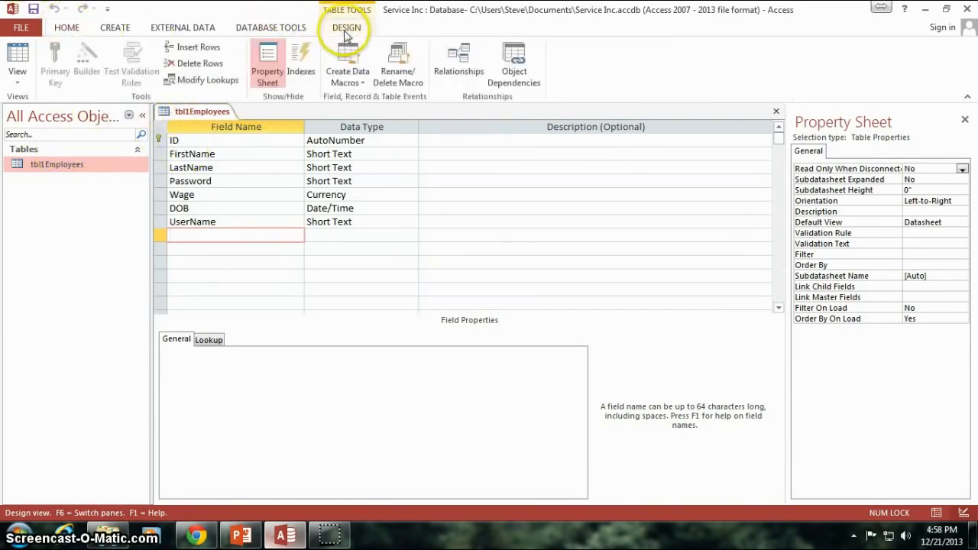
{"action": "left_click", "coordinate": [17, 75]}
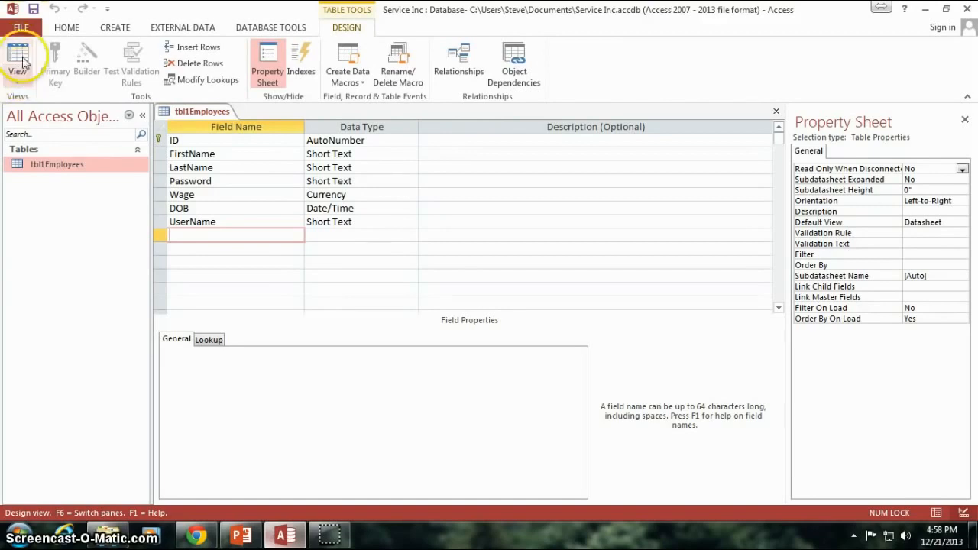
{"action": "left_click", "coordinate": [21, 57]}
{"action": "left_click", "coordinate": [17, 75]}
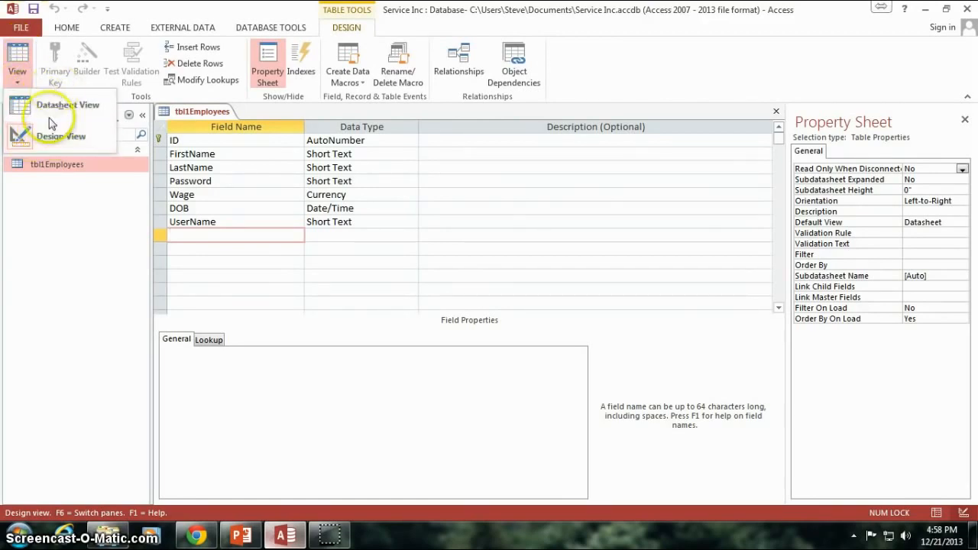
{"action": "left_click", "coordinate": [16, 85]}
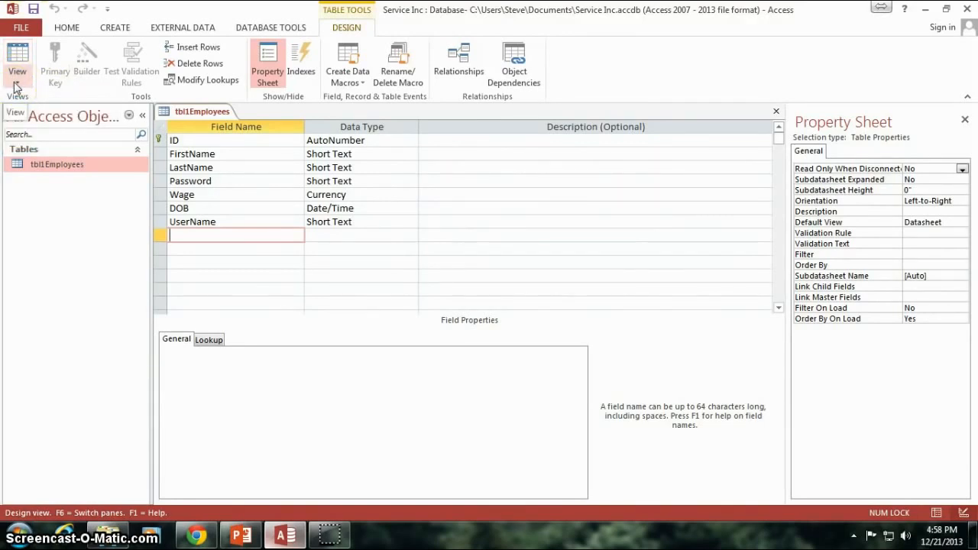
Switch the tbl1Employees table to Datasheet View and look over its columns in the new record row
{"action": "left_click", "coordinate": [15, 84]}
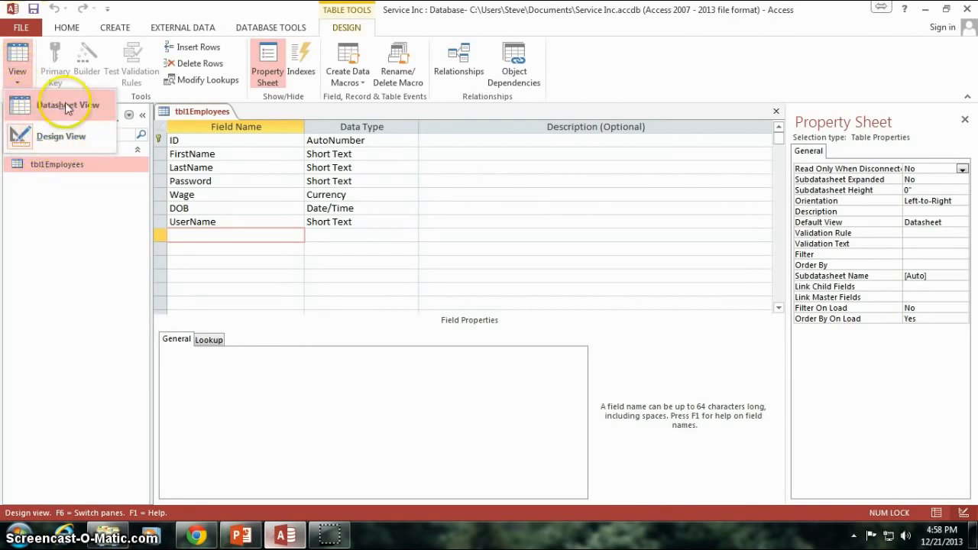
{"action": "left_click", "coordinate": [67, 107]}
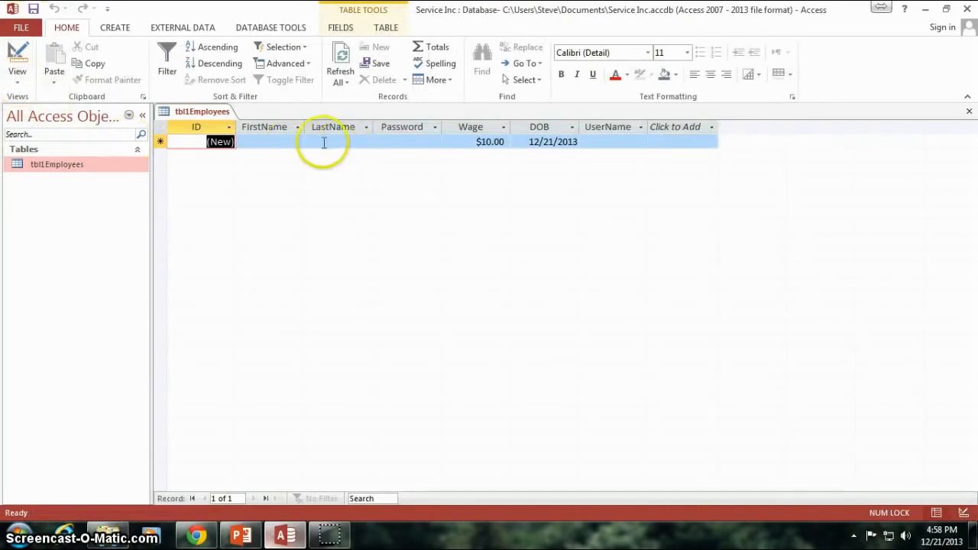
{"action": "left_click", "coordinate": [273, 133]}
{"action": "left_click", "coordinate": [332, 140]}
{"action": "left_click", "coordinate": [411, 144]}
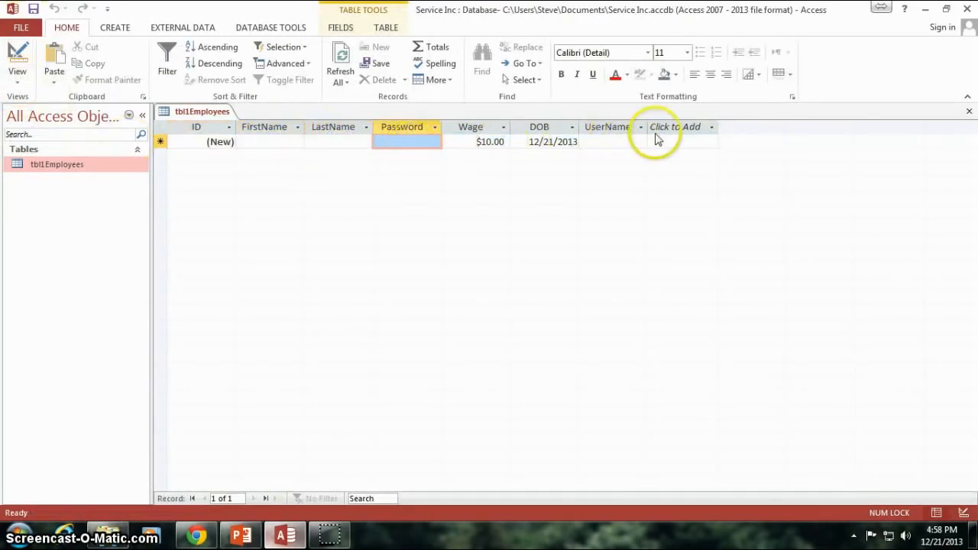
Show tbl1Employees in Design View and reopen it as a datasheet from the list of database objects
{"action": "right_click", "coordinate": [61, 170]}
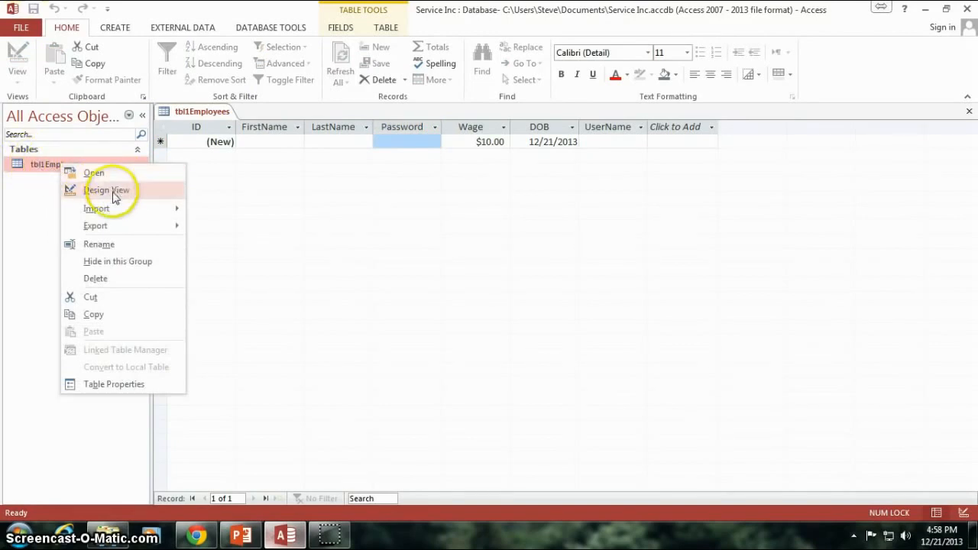
{"action": "left_click", "coordinate": [110, 191]}
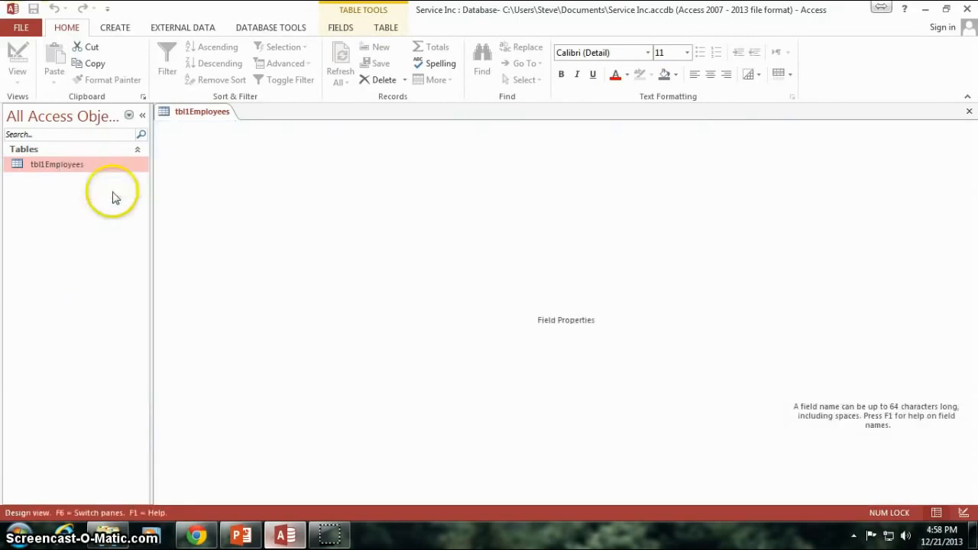
{"action": "right_click", "coordinate": [62, 167]}
{"action": "left_click", "coordinate": [107, 175]}
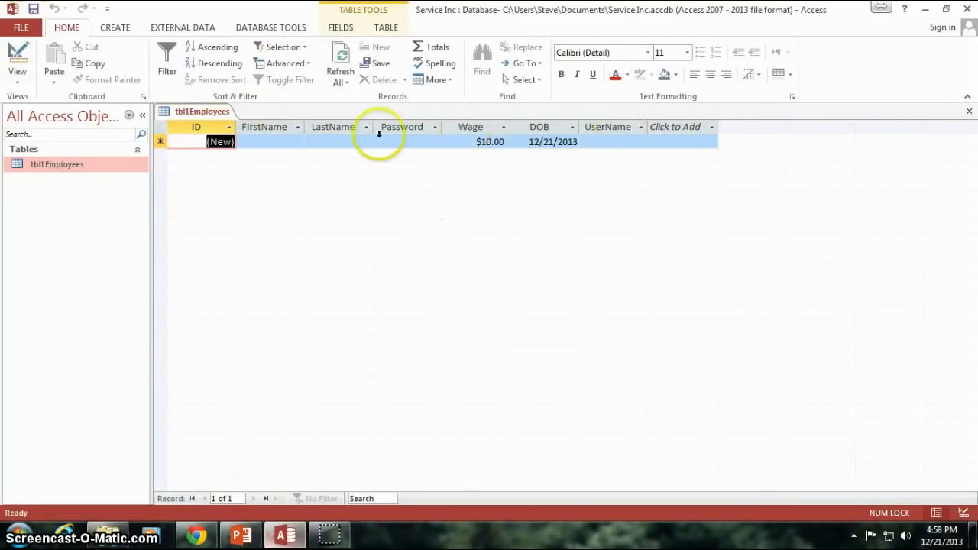
Look over the commands available for the datasheet and return tbl1Employees to Design View
{"action": "left_click", "coordinate": [385, 29]}
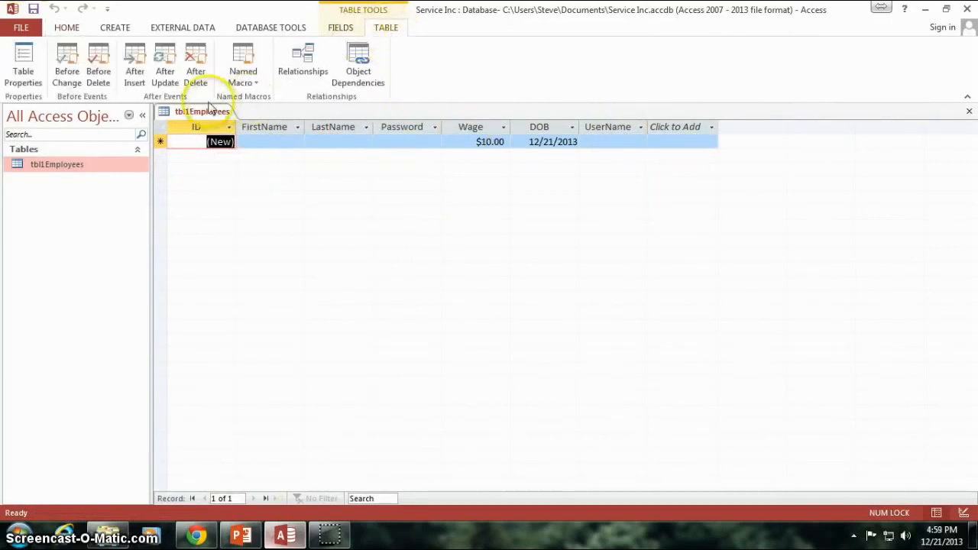
{"action": "left_click", "coordinate": [66, 27]}
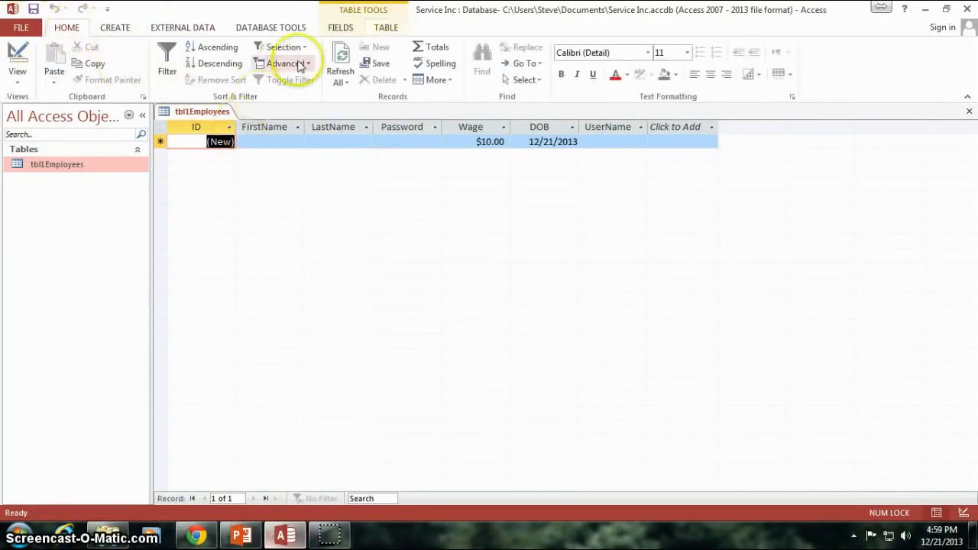
{"action": "right_click", "coordinate": [55, 167]}
{"action": "left_click", "coordinate": [90, 197]}
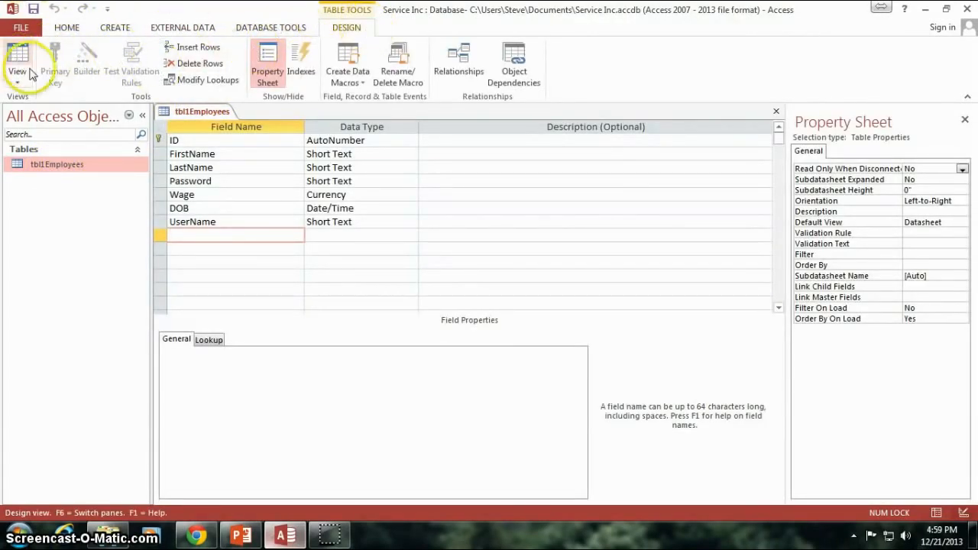
Return tbl1Employees to Datasheet View and enter the first employee's first name, last name and password in the new record
{"action": "right_click", "coordinate": [201, 113]}
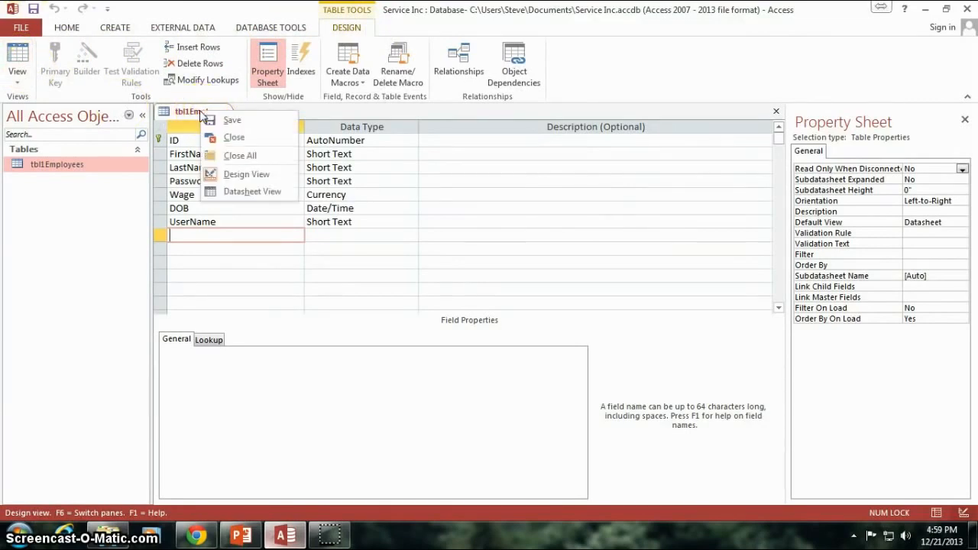
{"action": "left_click", "coordinate": [241, 192]}
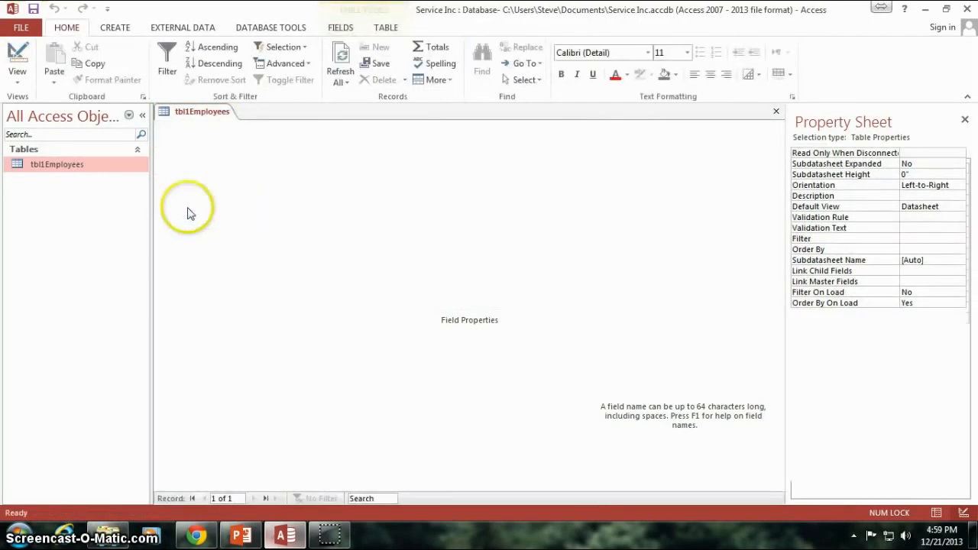
{"action": "left_click", "coordinate": [260, 141]}
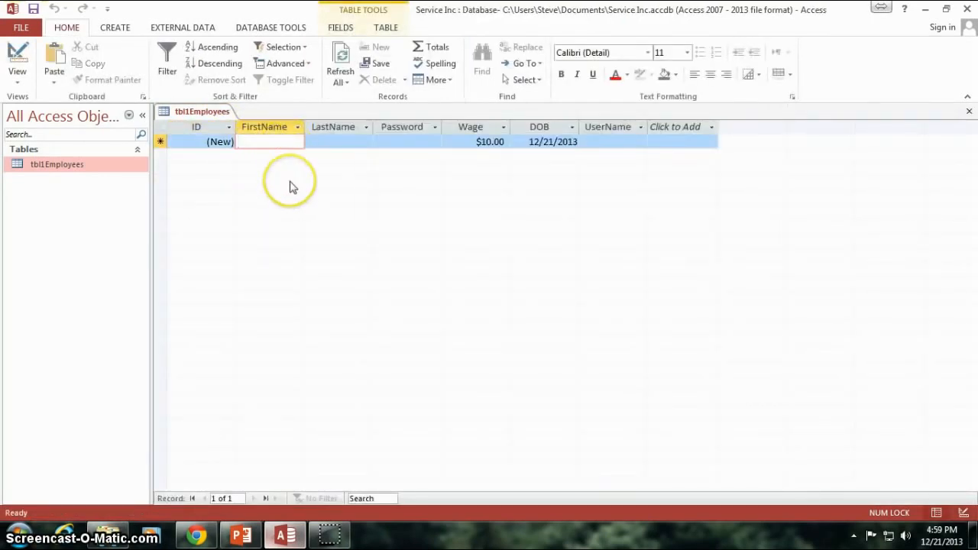
{"action": "type", "text": "Steve"}
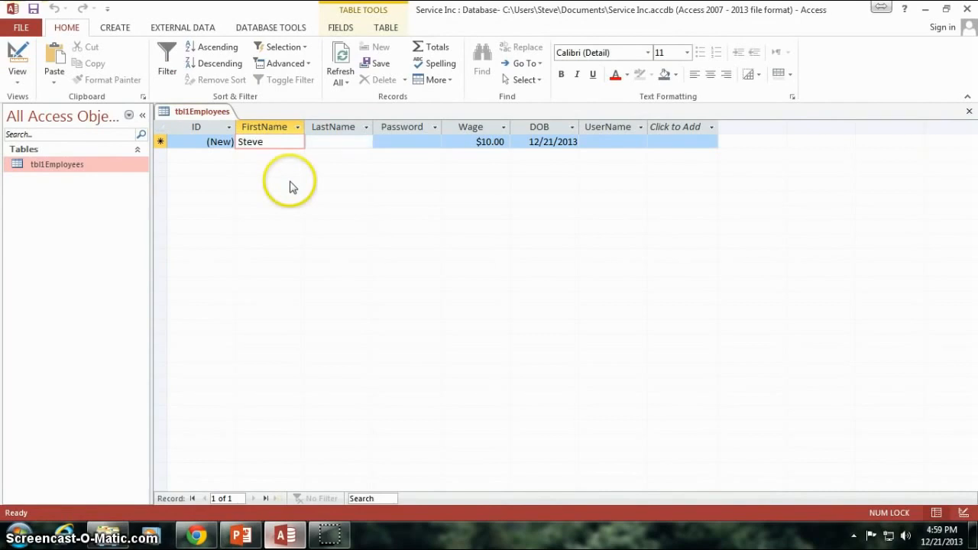
{"action": "key", "text": "Tab"}
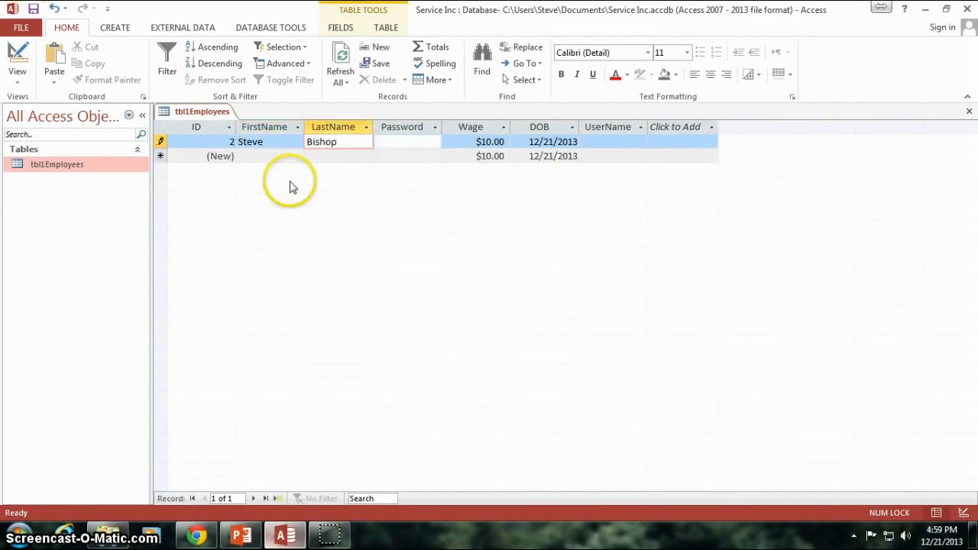
{"action": "key", "text": "Tab"}
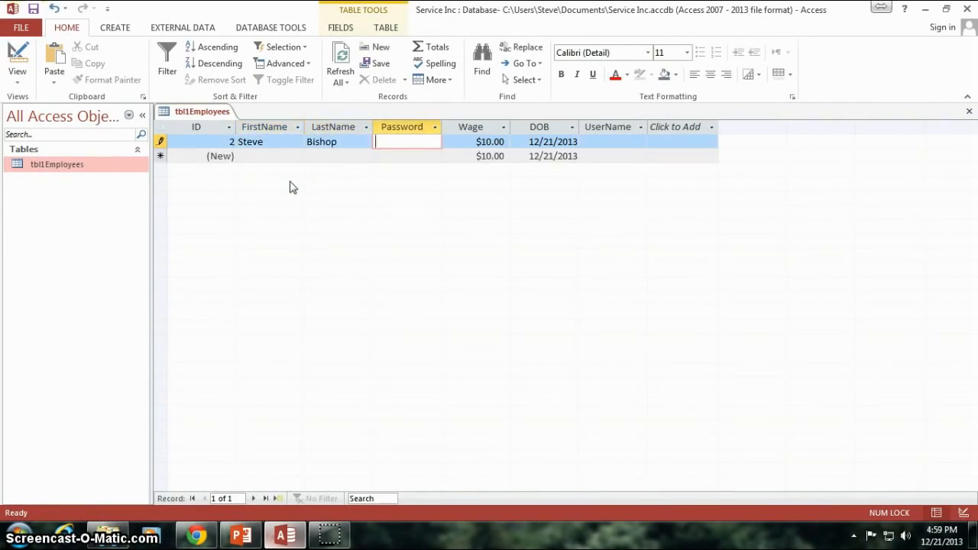
{"action": "type", "text": "password"}
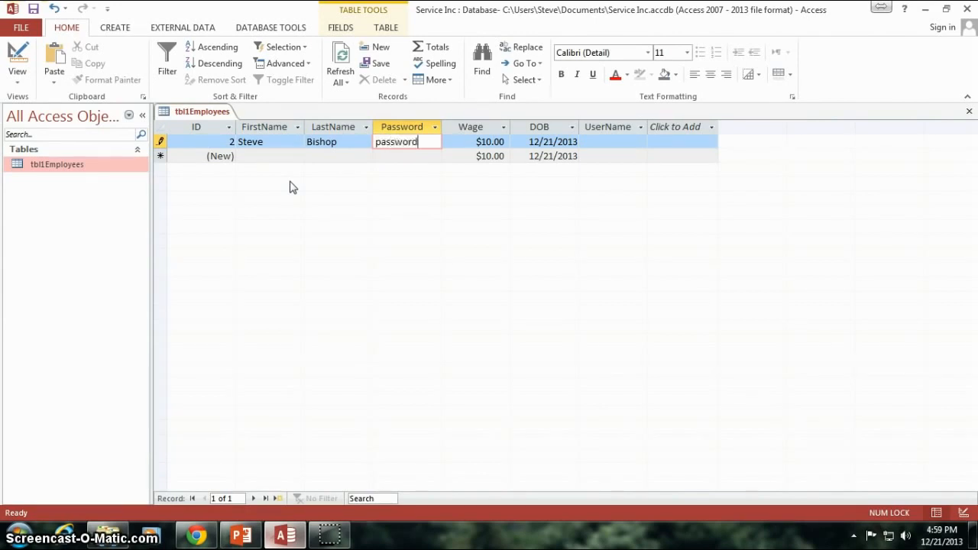
{"action": "key", "text": "Tab"}
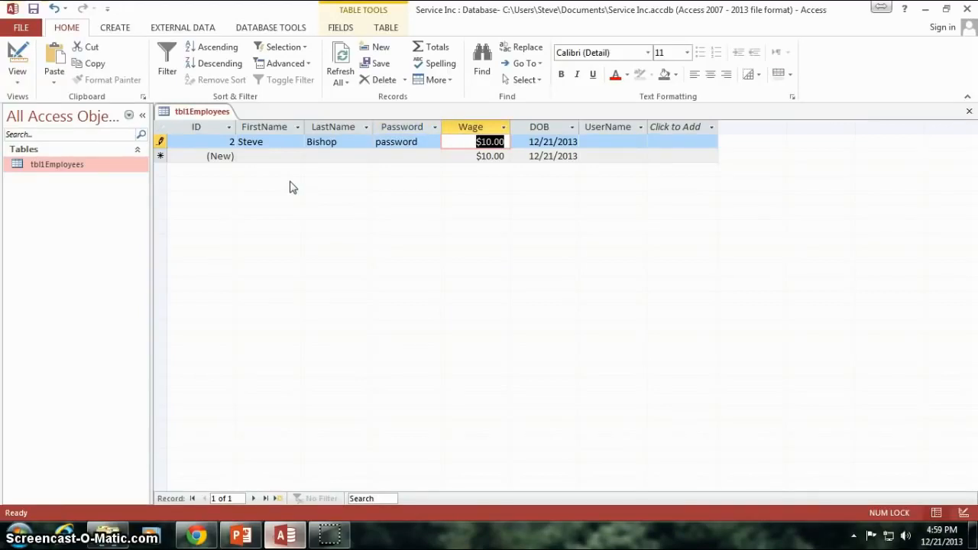
Set the first employee's Wage to 60 and replace the default DOB with the employee's date of birth
{"action": "type", "text": "60"}
{"action": "key", "text": "Tab"}
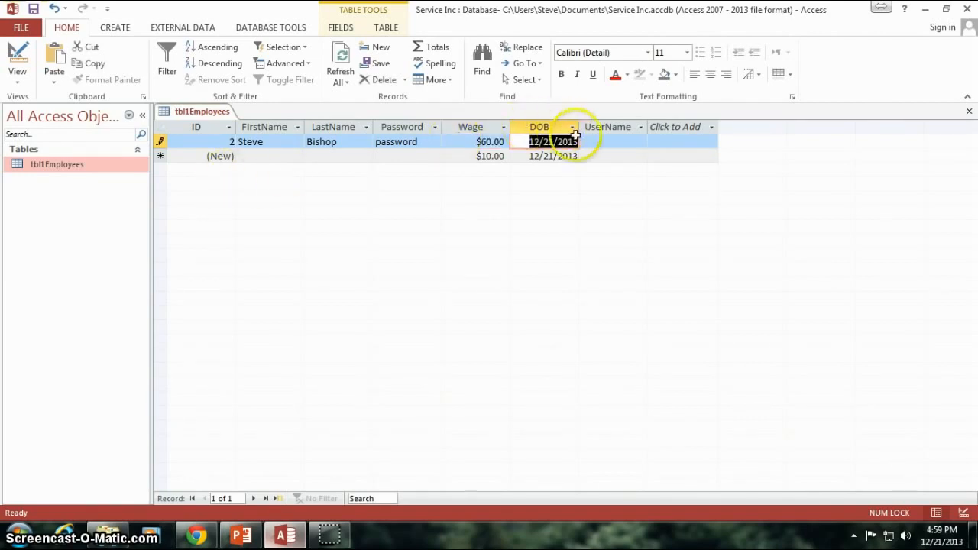
{"action": "double_click", "coordinate": [551, 142]}
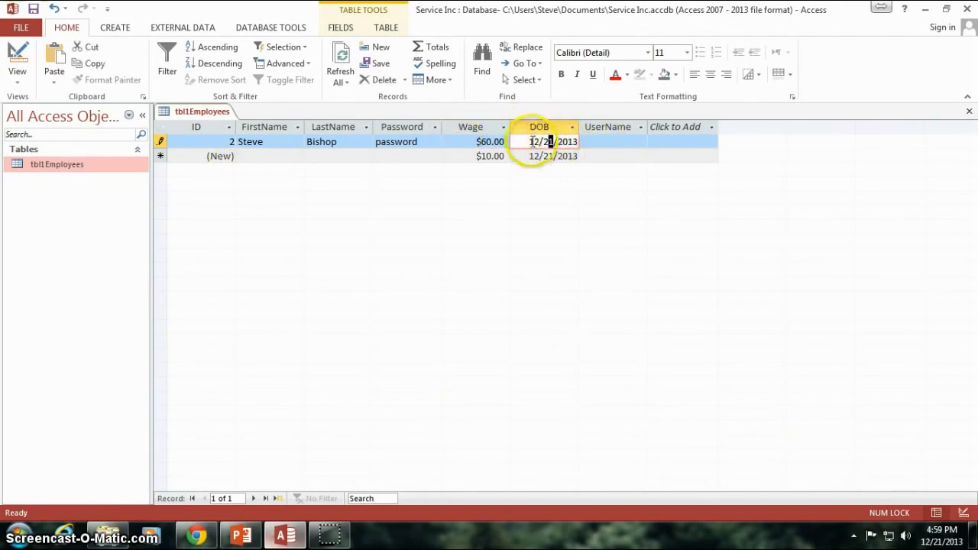
{"action": "left_click_drag", "start_coordinate": [530, 143], "coordinate": [587, 142]}
{"action": "double_click", "coordinate": [561, 141]}
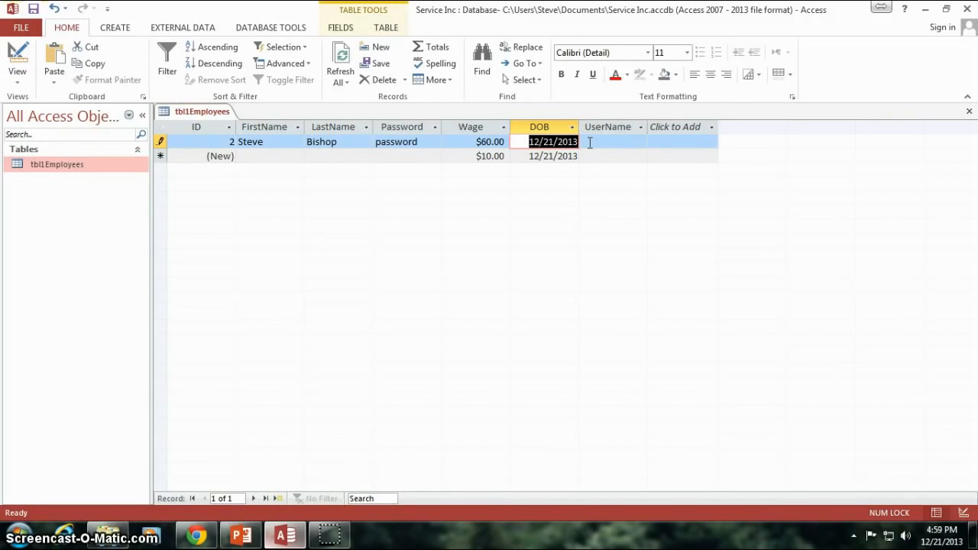
{"action": "type", "text": "12/"}
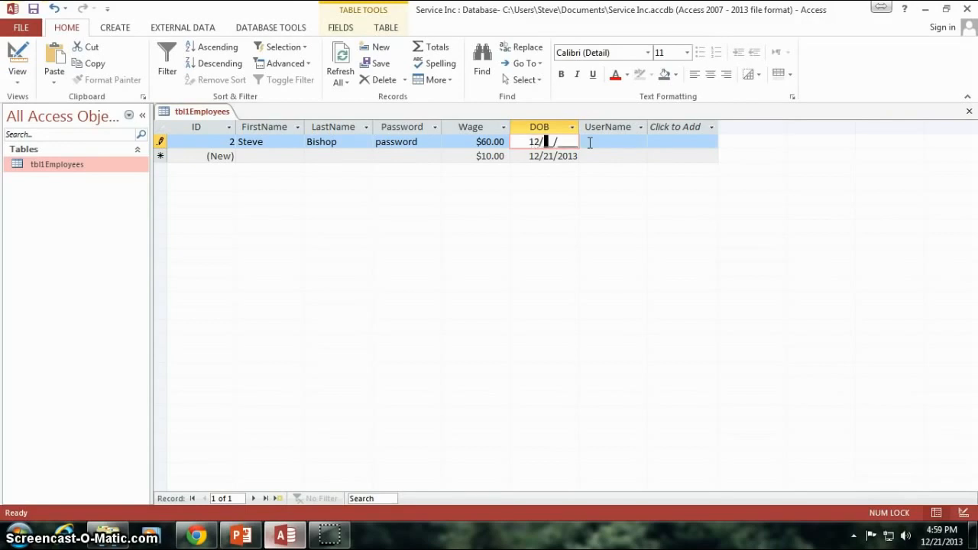
{"action": "type", "text": "24/1980"}
{"action": "key", "text": "Tab"}
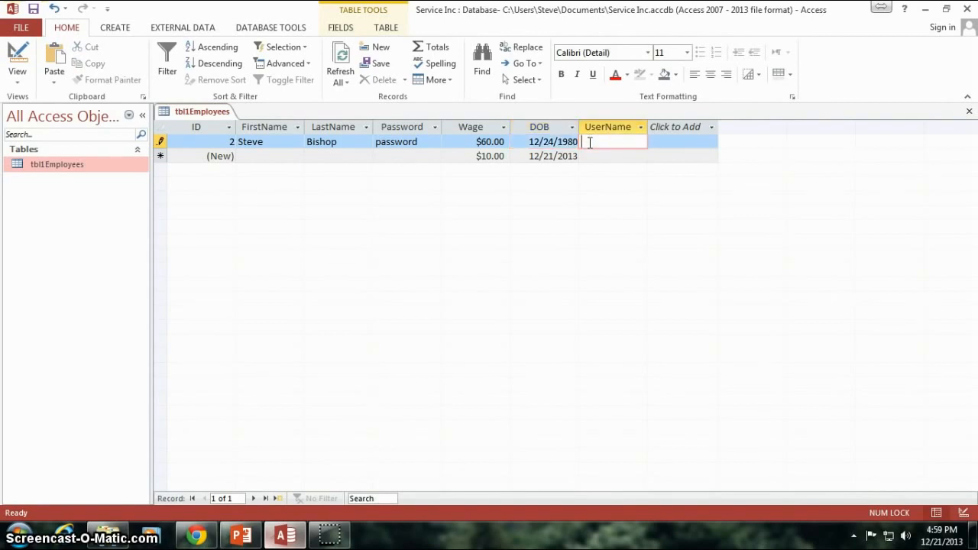
Fill in the first employee's UserName and save the record
{"action": "left_click", "coordinate": [615, 142]}
{"action": "type", "text": "m"}
{"action": "left_click", "coordinate": [18, 535]}
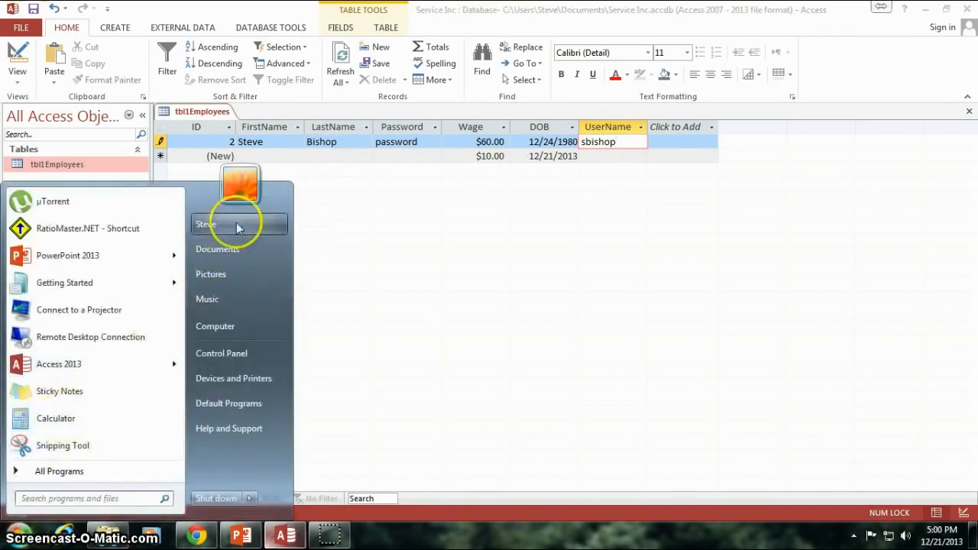
{"action": "left_click", "coordinate": [513, 223]}
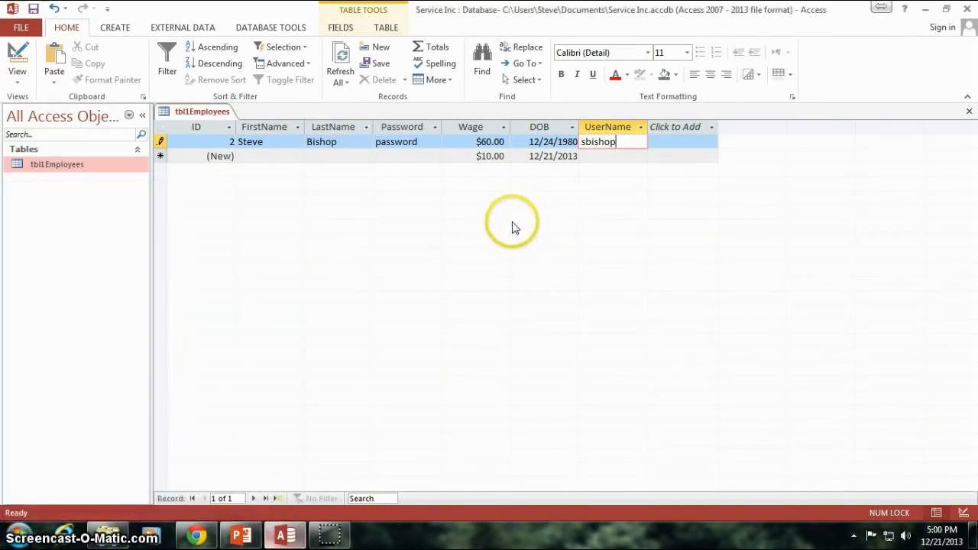
{"action": "left_click", "coordinate": [617, 156]}
{"action": "left_click", "coordinate": [632, 141]}
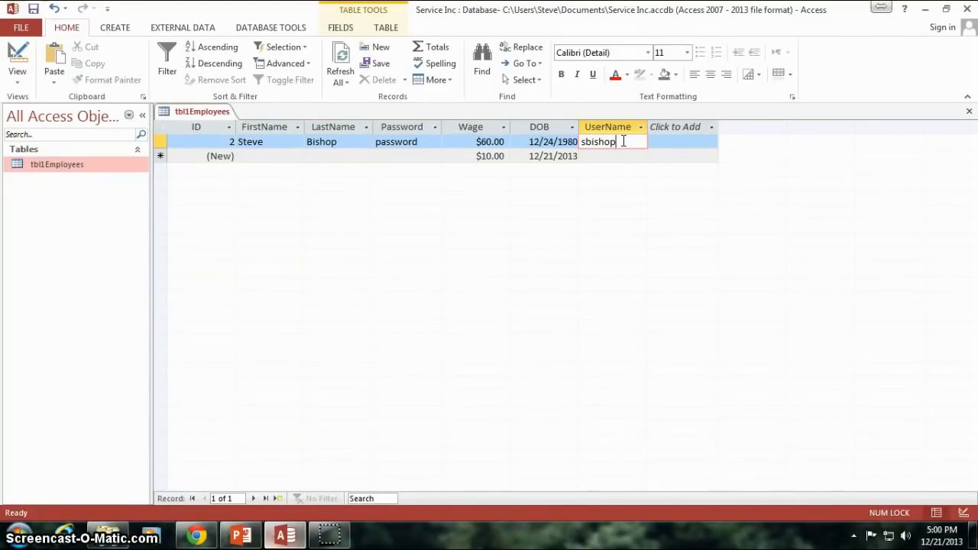
Examine the Wage, UserName and Password values in the first employee's record
{"action": "left_click", "coordinate": [493, 144]}
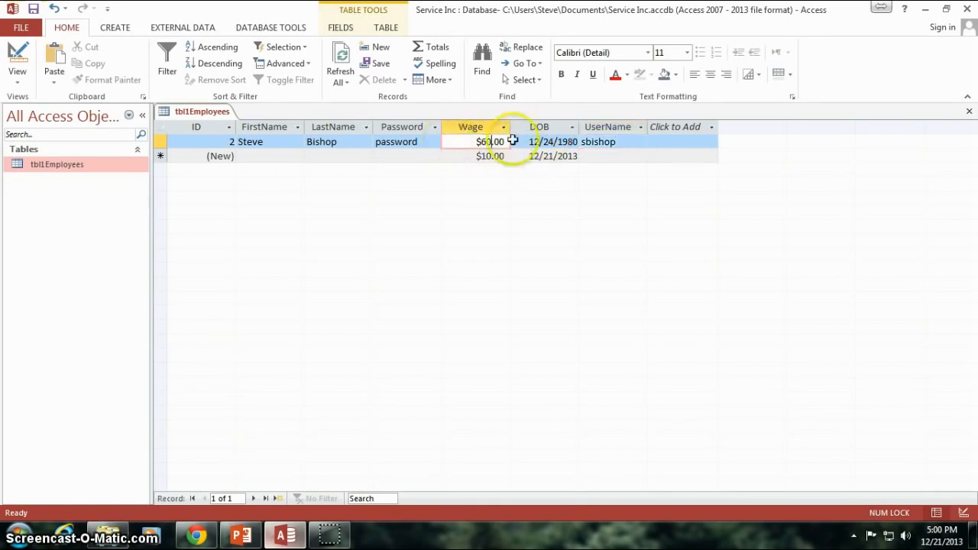
{"action": "left_click", "coordinate": [628, 142]}
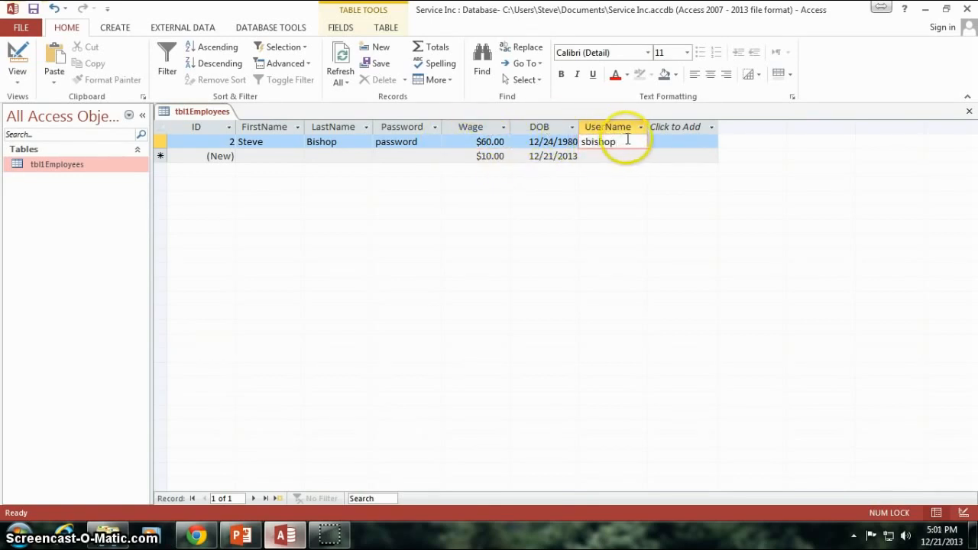
{"action": "left_click_drag", "start_coordinate": [627, 141], "coordinate": [579, 138]}
{"action": "left_click", "coordinate": [631, 142]}
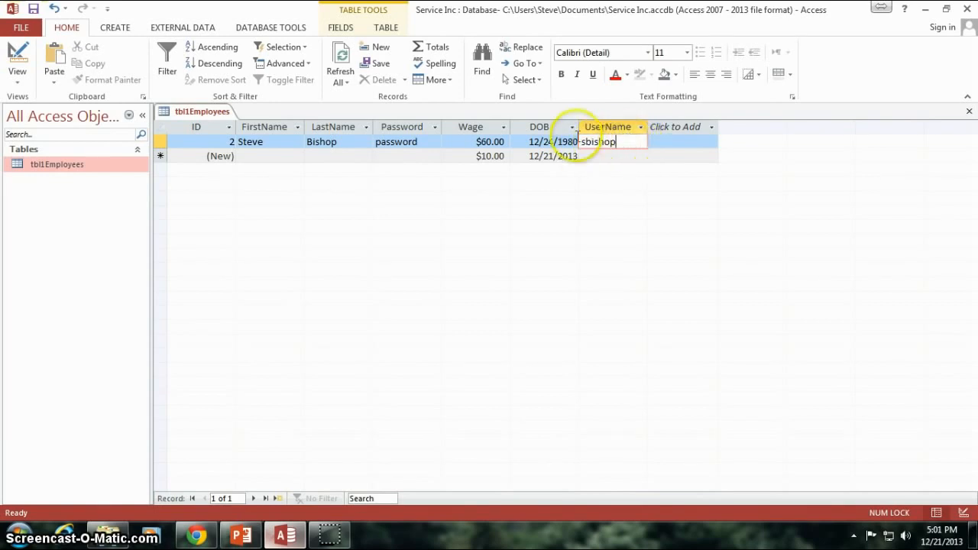
{"action": "left_click", "coordinate": [635, 142]}
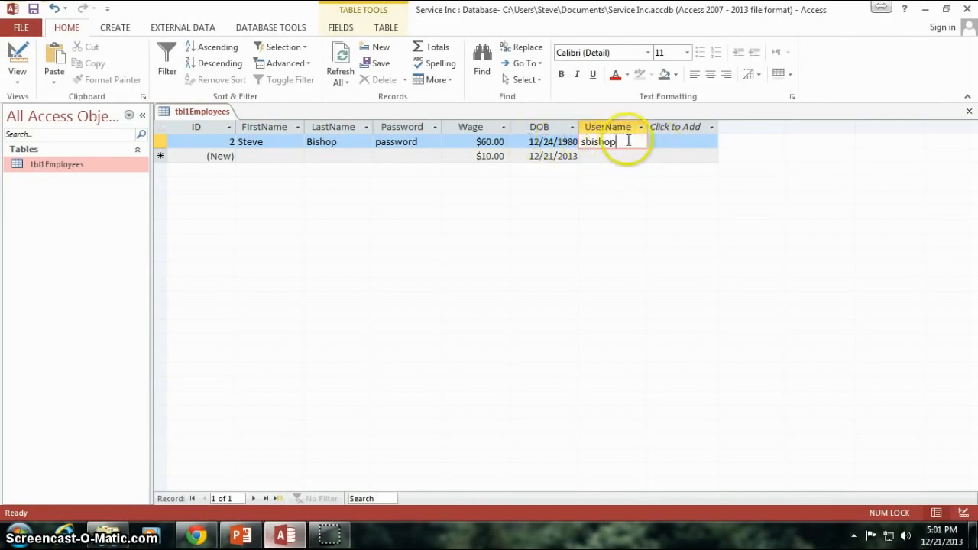
{"action": "left_click_drag", "start_coordinate": [620, 141], "coordinate": [582, 142]}
{"action": "double_click", "coordinate": [427, 140]}
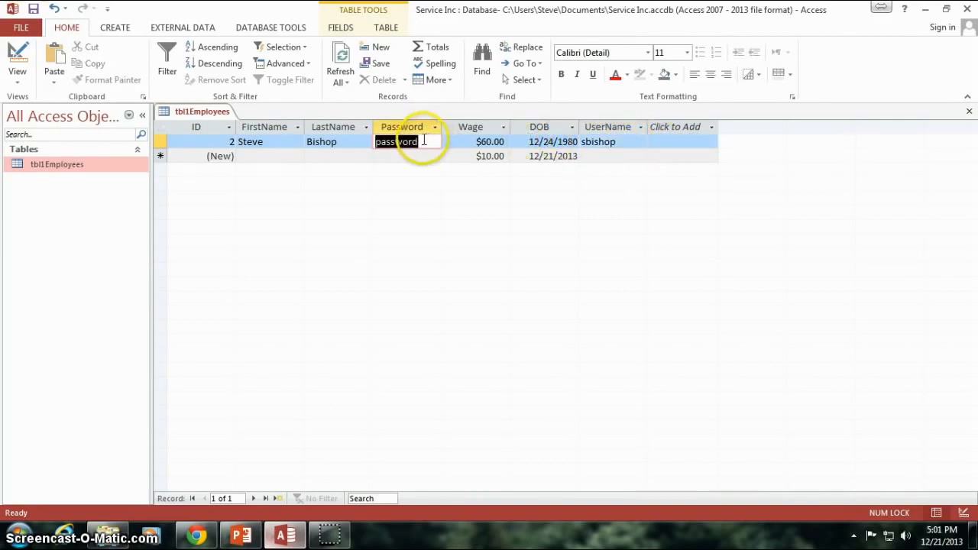
{"action": "left_click", "coordinate": [419, 140]}
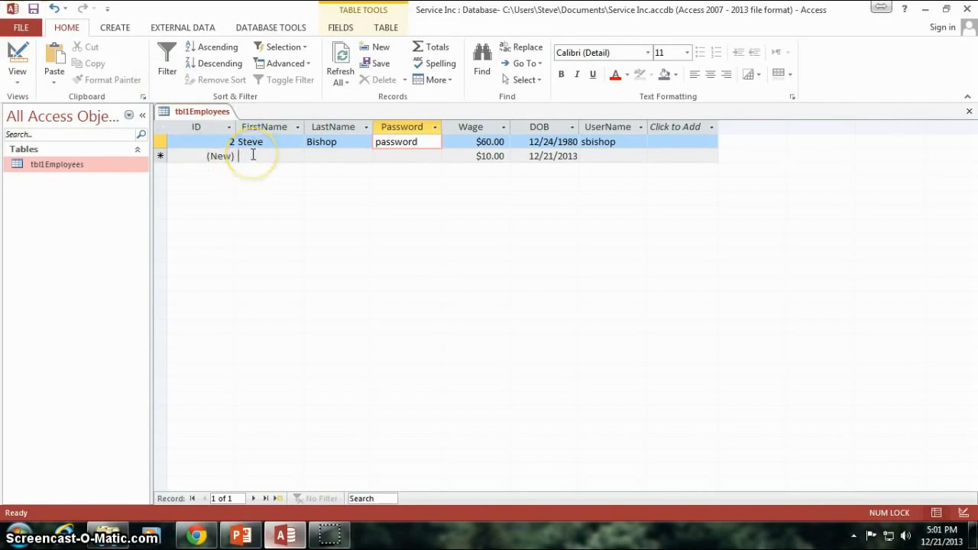
Start a second employee record with the first name, last name and password, and set its Wage to 20
{"action": "left_click", "coordinate": [252, 156]}
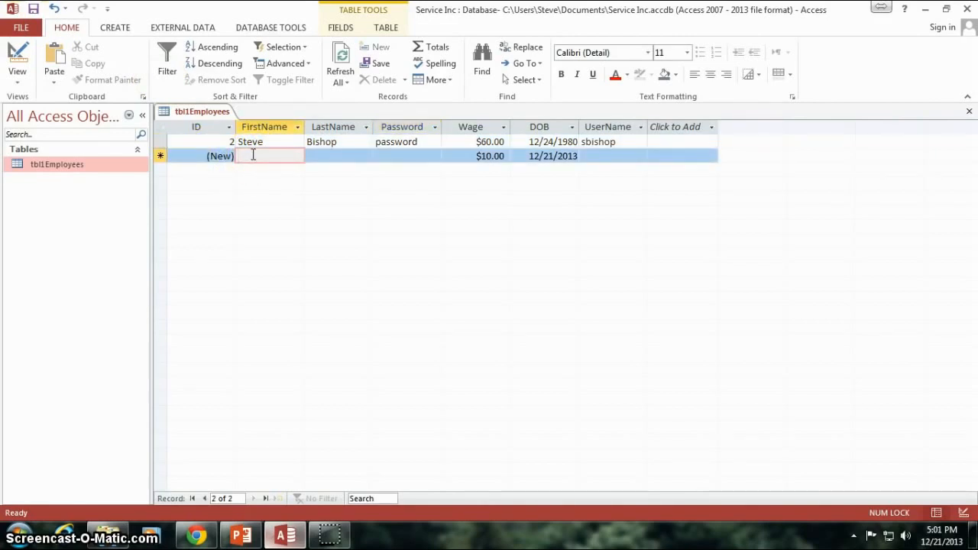
{"action": "type", "text": "Jane"}
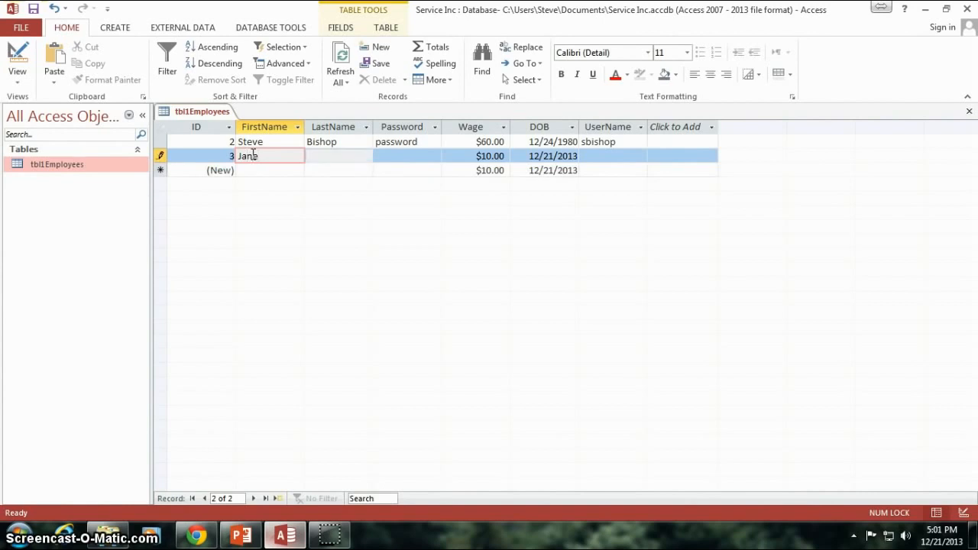
{"action": "key", "text": "Tab"}
{"action": "type", "text": "D"}
{"action": "key", "text": "Tab"}
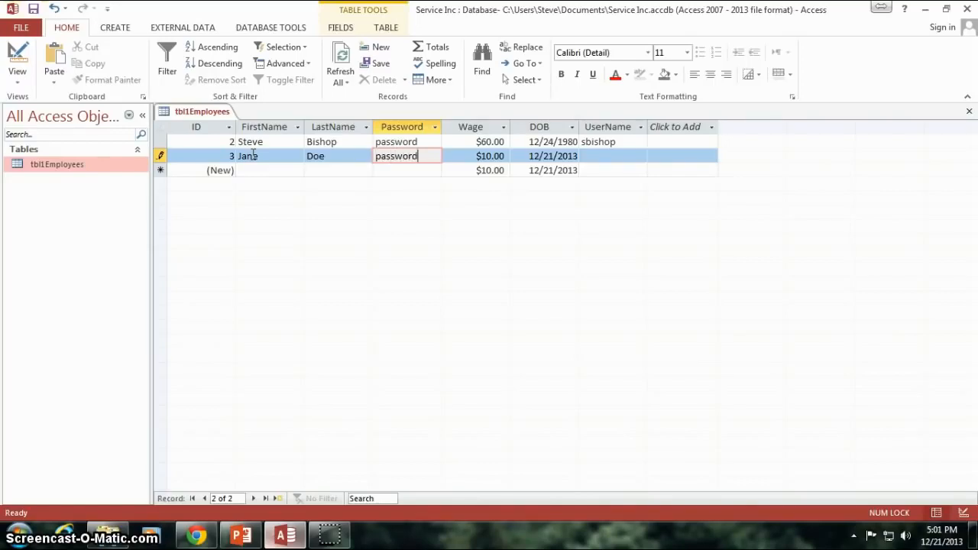
{"action": "key", "text": "Tab"}
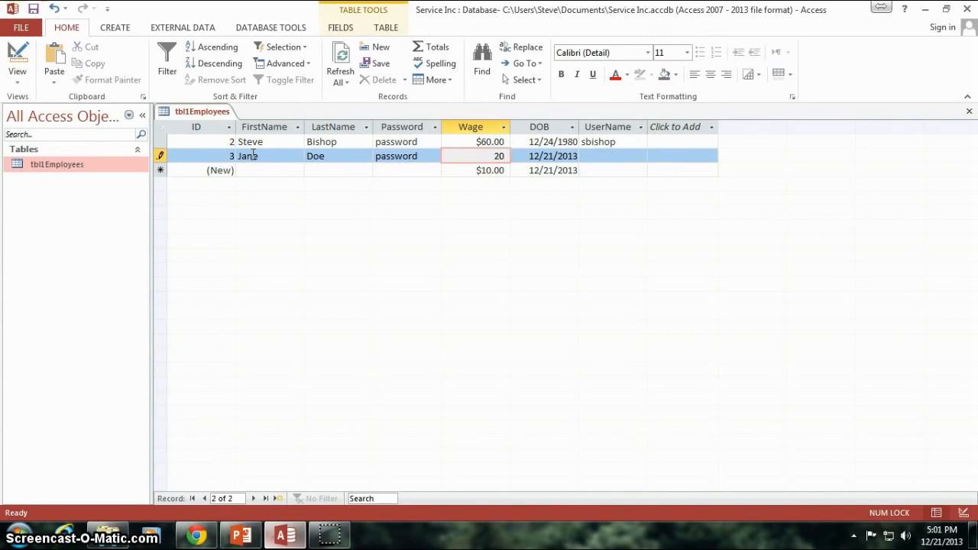
{"action": "type", "text": "20"}
{"action": "key", "text": "Tab"}
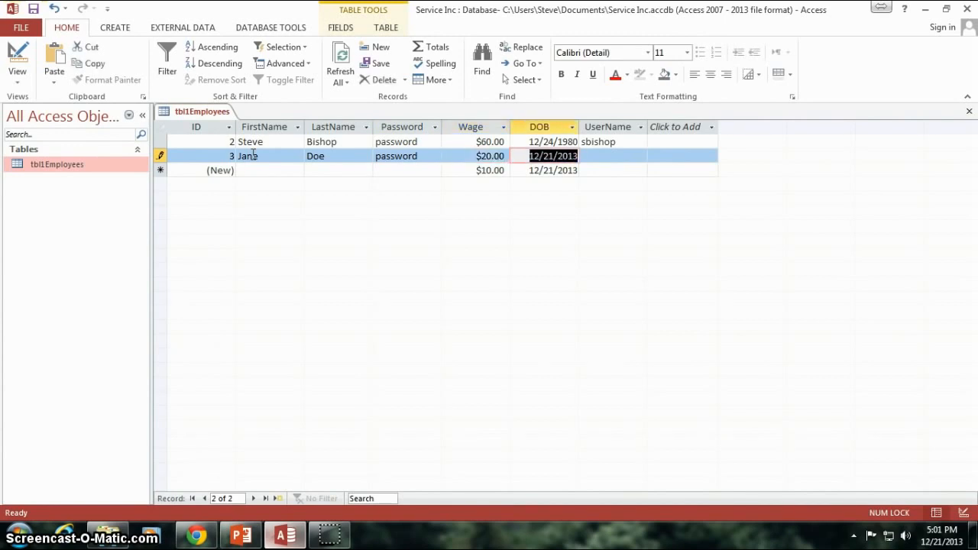
{"action": "left_click", "coordinate": [484, 155]}
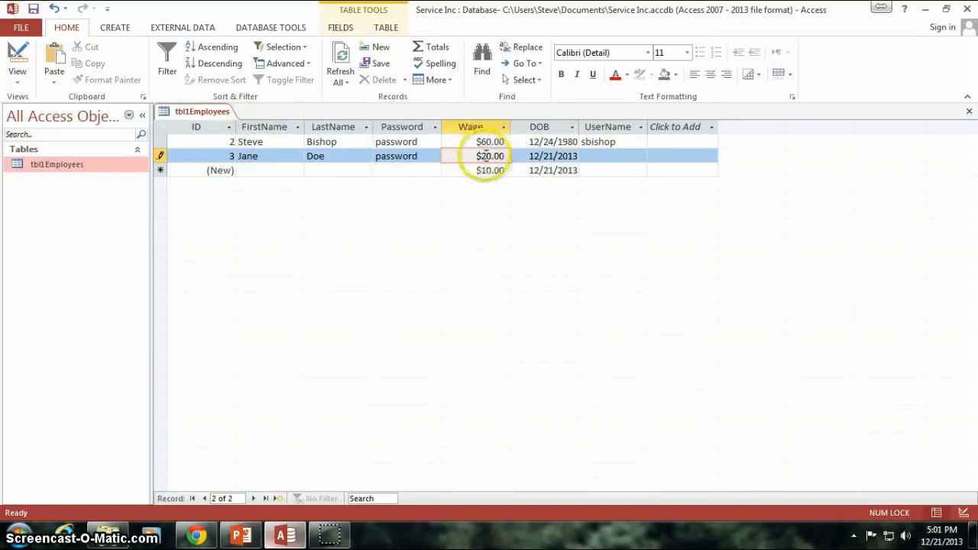
Try to switch tbl1Employees to Design View while the second record's UserName is still empty
{"action": "right_click", "coordinate": [203, 111]}
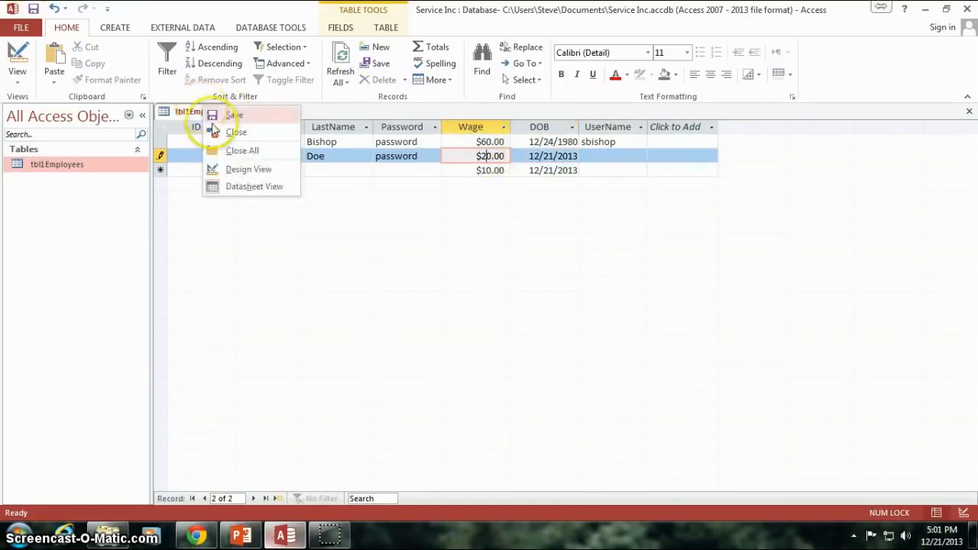
{"action": "left_click", "coordinate": [251, 186]}
{"action": "right_click", "coordinate": [201, 119]}
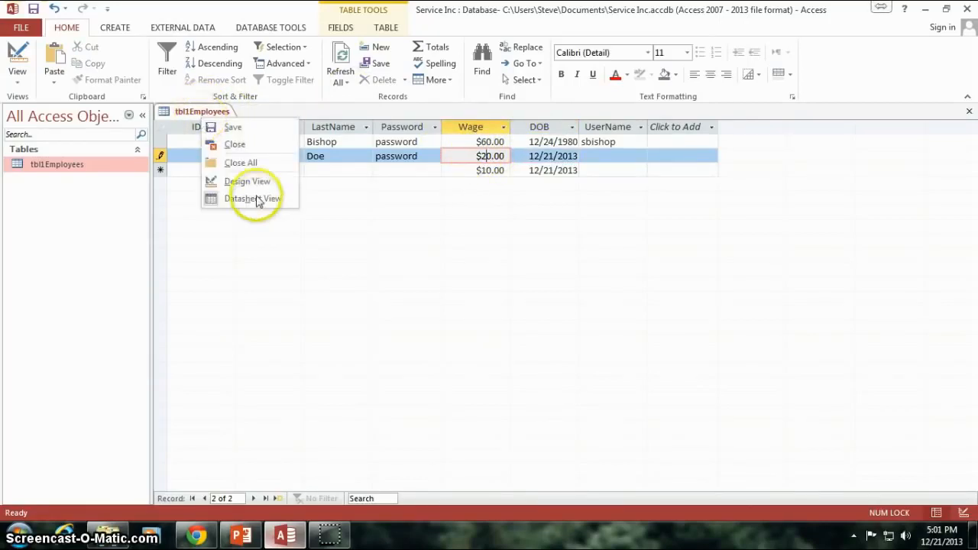
{"action": "left_click", "coordinate": [250, 183]}
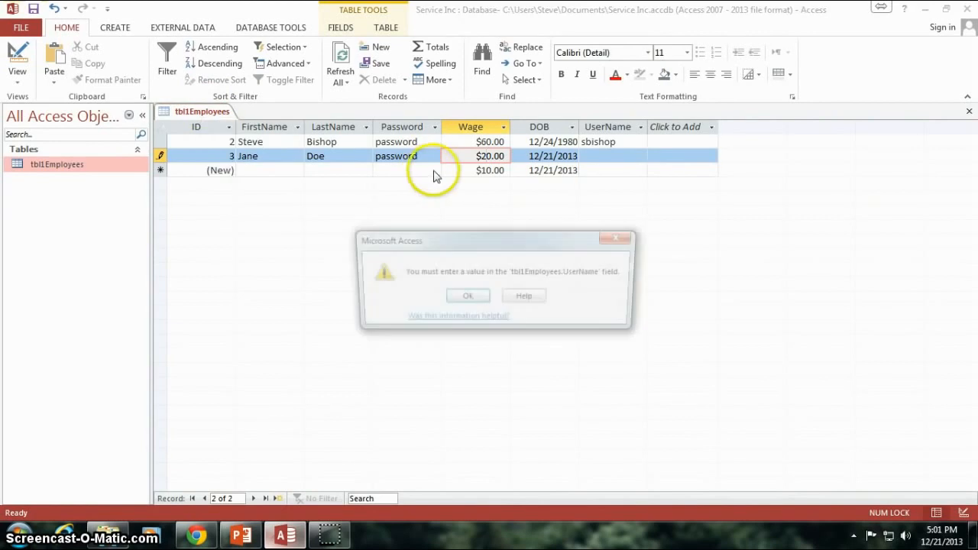
{"action": "left_click", "coordinate": [465, 298]}
Fill in the second employee's UserName, save the record, and review its Wage and UserName values
{"action": "left_click", "coordinate": [624, 155]}
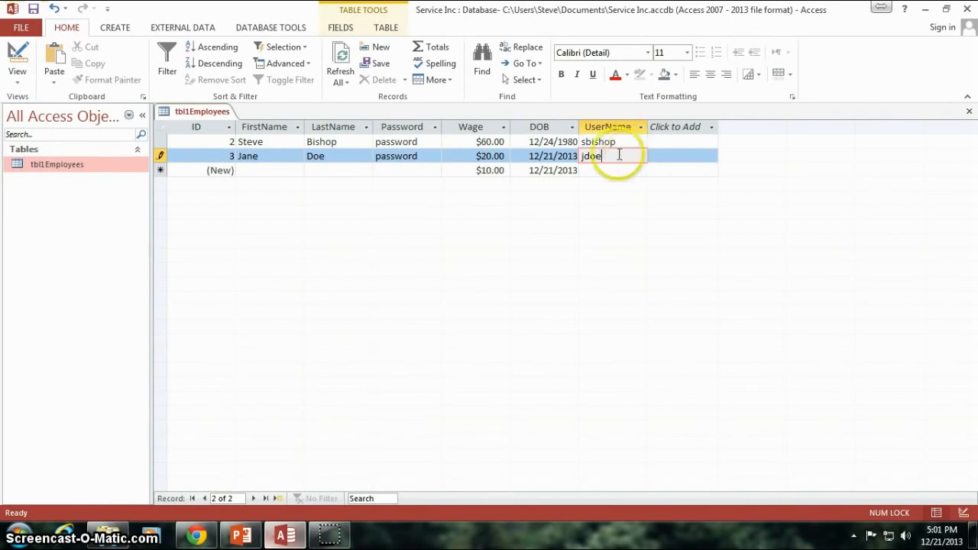
{"action": "key", "text": "Tab"}
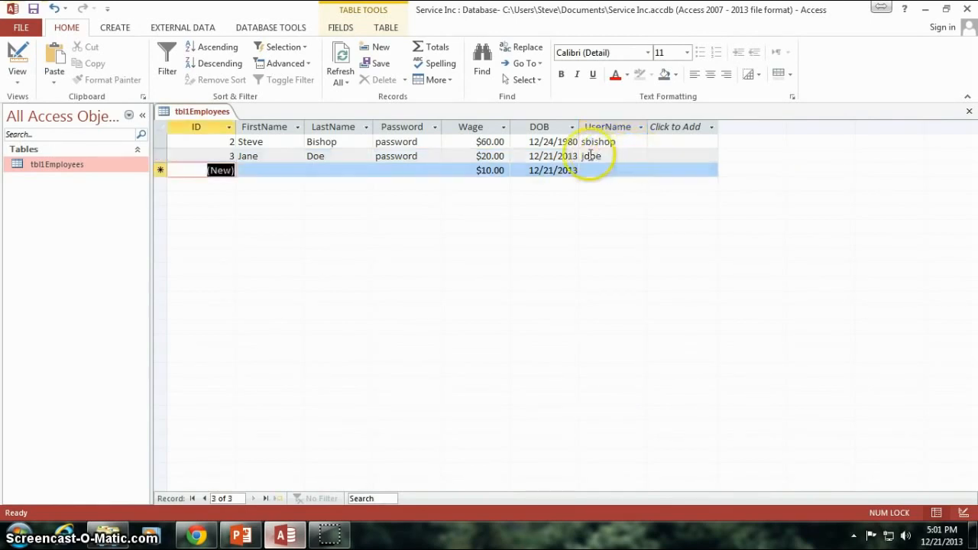
{"action": "left_click", "coordinate": [482, 156]}
{"action": "left_click_drag", "start_coordinate": [480, 156], "coordinate": [506, 157]}
{"action": "left_click", "coordinate": [481, 157]}
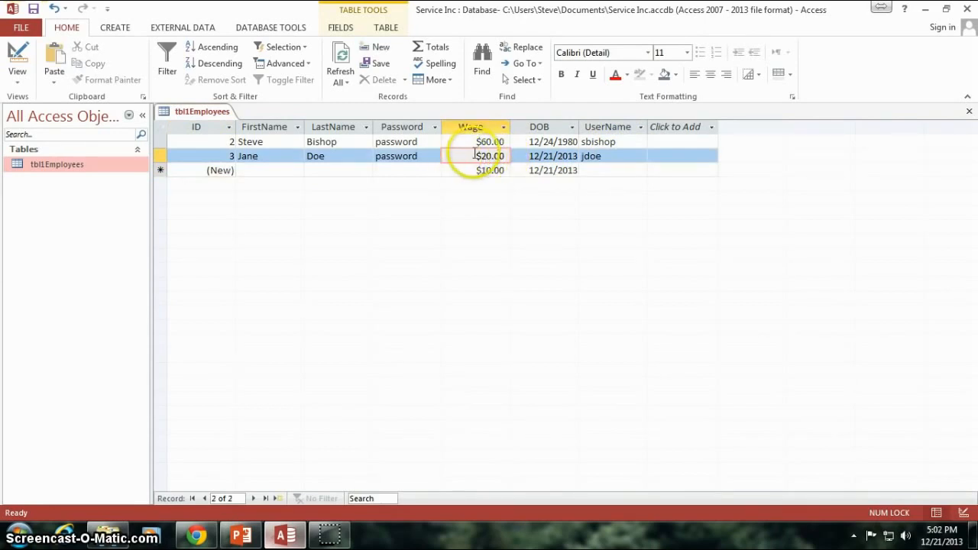
{"action": "left_click", "coordinate": [613, 157]}
{"action": "left_click_drag", "start_coordinate": [612, 157], "coordinate": [561, 156]}
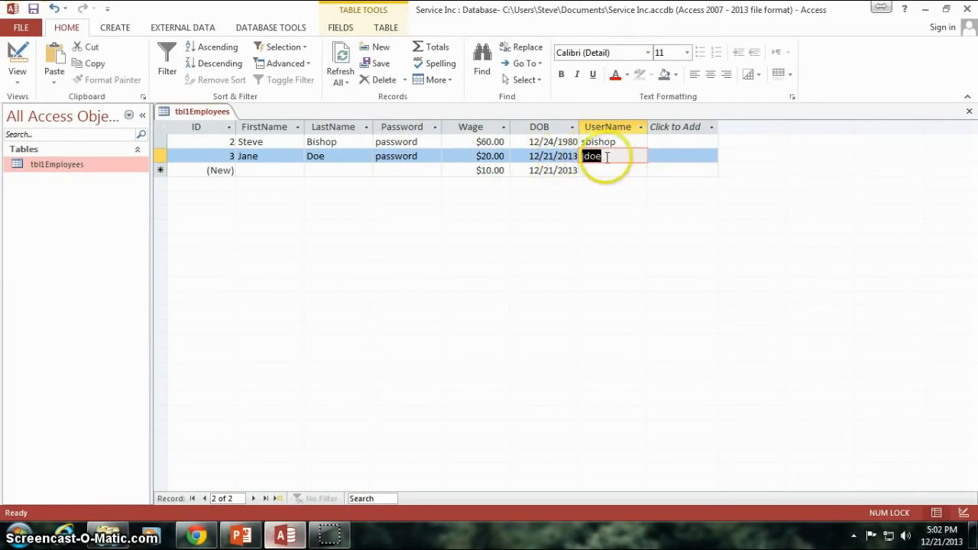
Check the second employee record's DOB value and switch tbl1Employees to Design View
{"action": "left_click", "coordinate": [551, 157]}
{"action": "left_click_drag", "start_coordinate": [529, 156], "coordinate": [586, 161]}
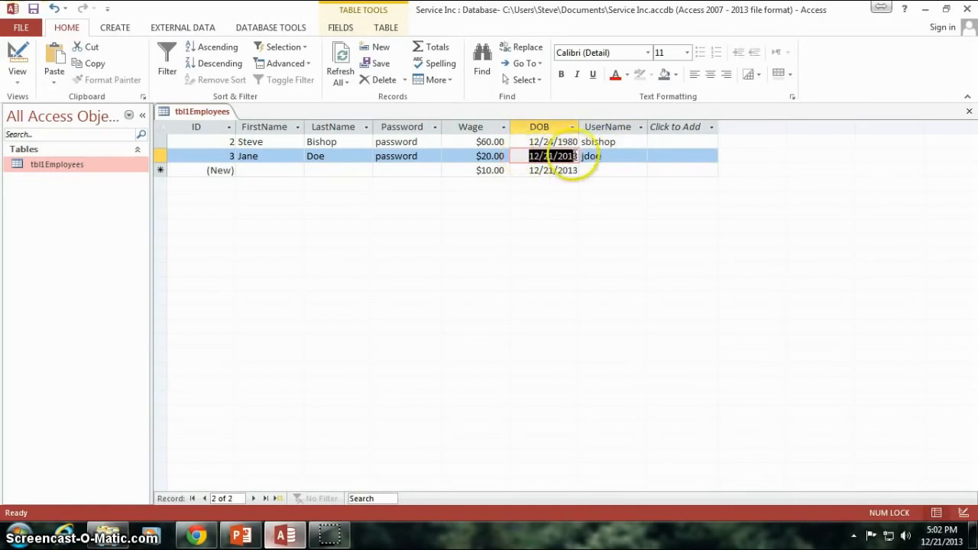
{"action": "right_click", "coordinate": [176, 112]}
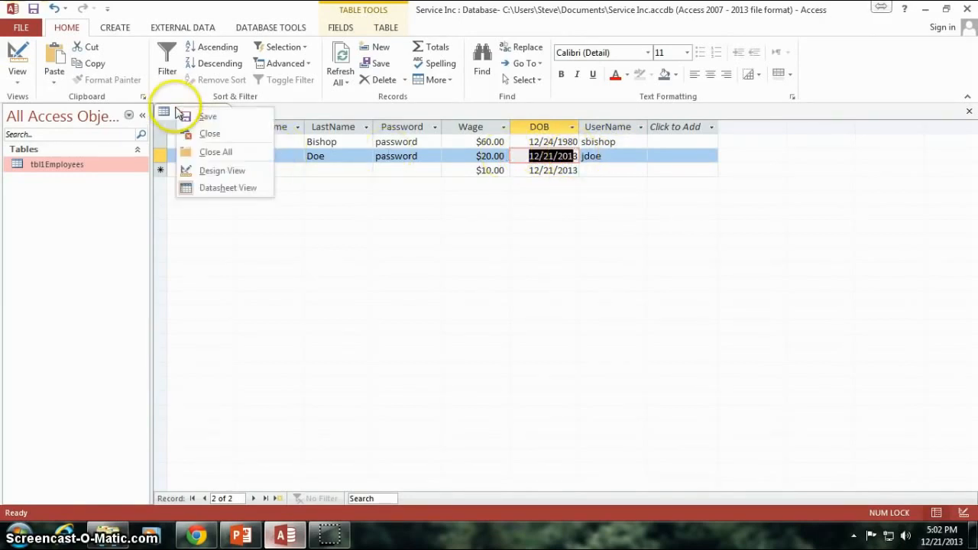
{"action": "left_click", "coordinate": [214, 170]}
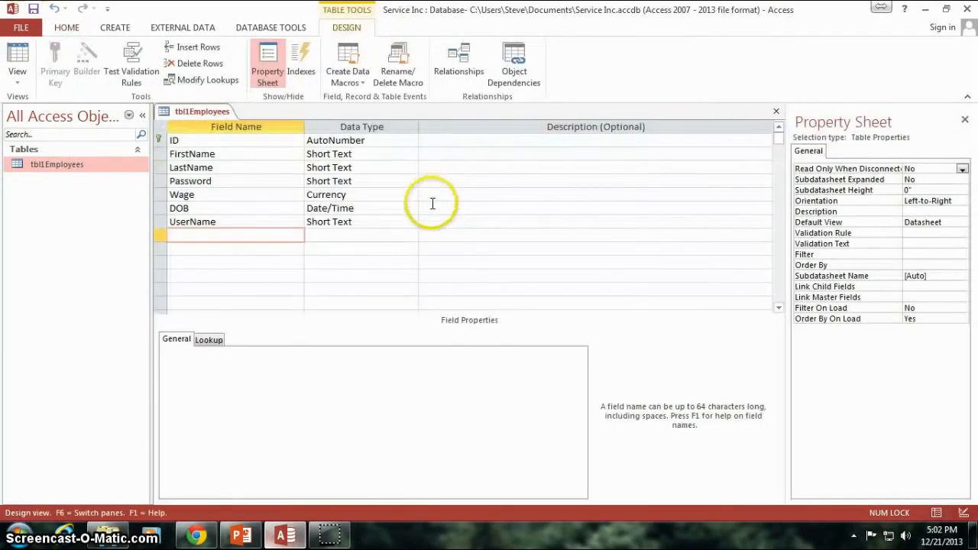
Examine the Wage field's data type and its field properties
{"action": "left_click", "coordinate": [229, 183]}
{"action": "left_click", "coordinate": [214, 196]}
{"action": "left_click_drag", "start_coordinate": [359, 191], "coordinate": [302, 194]}
{"action": "left_click", "coordinate": [359, 194]}
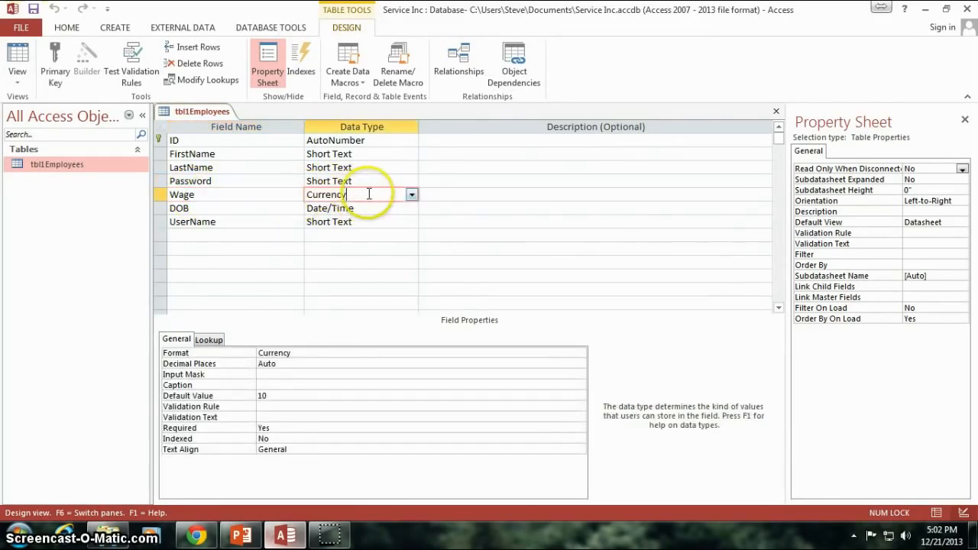
{"action": "left_click_drag", "start_coordinate": [365, 194], "coordinate": [305, 197]}
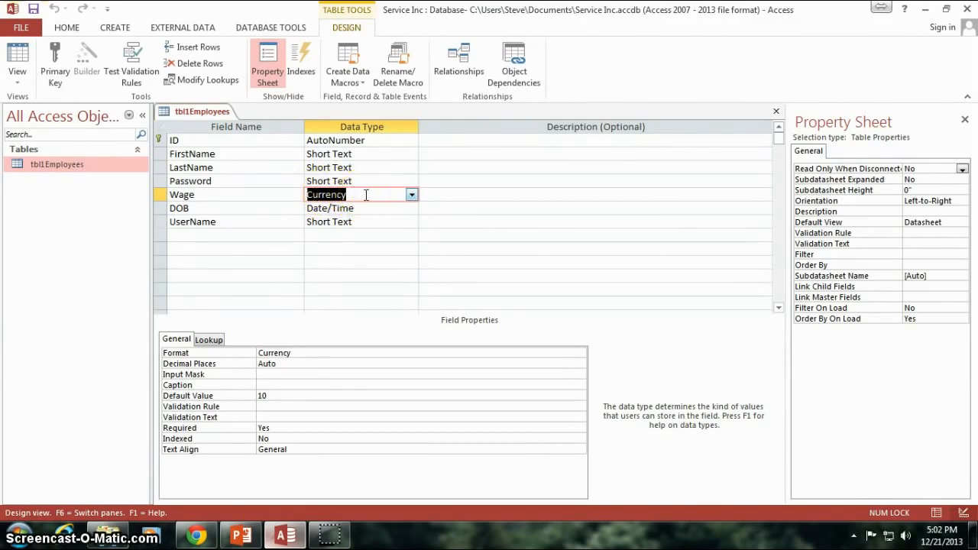
Examine the UserName field's data type and its Required property
{"action": "left_click", "coordinate": [325, 222]}
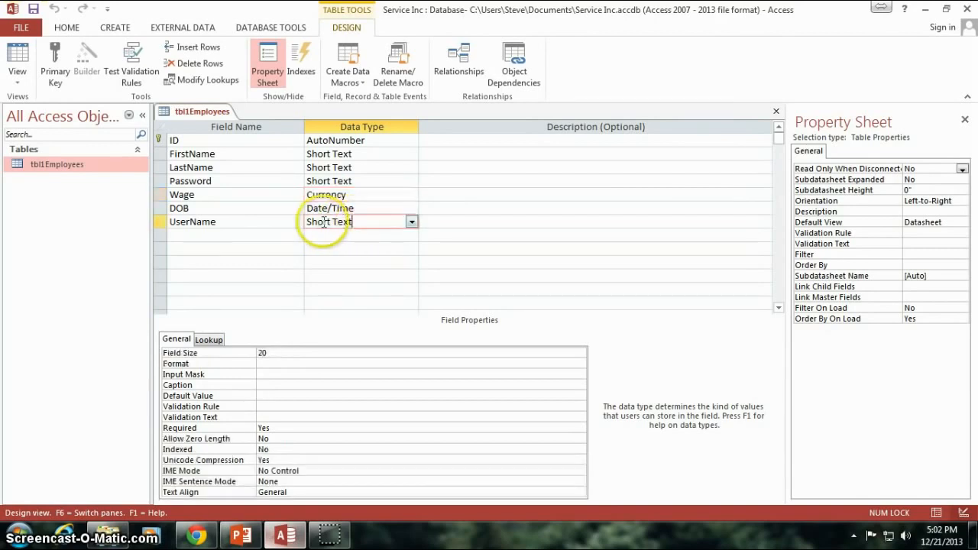
{"action": "left_click", "coordinate": [221, 428]}
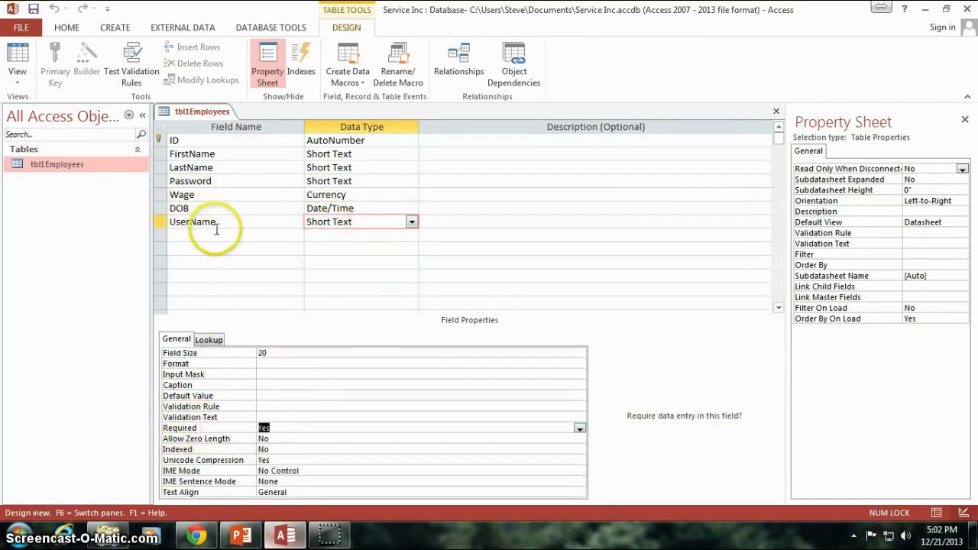
{"action": "left_click_drag", "start_coordinate": [224, 220], "coordinate": [192, 221]}
{"action": "left_click", "coordinate": [336, 223]}
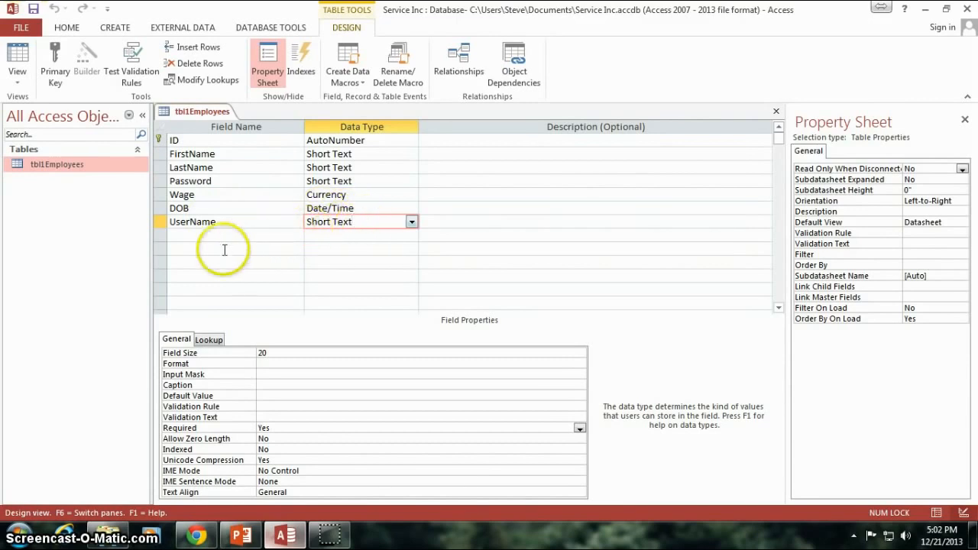
{"action": "left_click", "coordinate": [231, 222]}
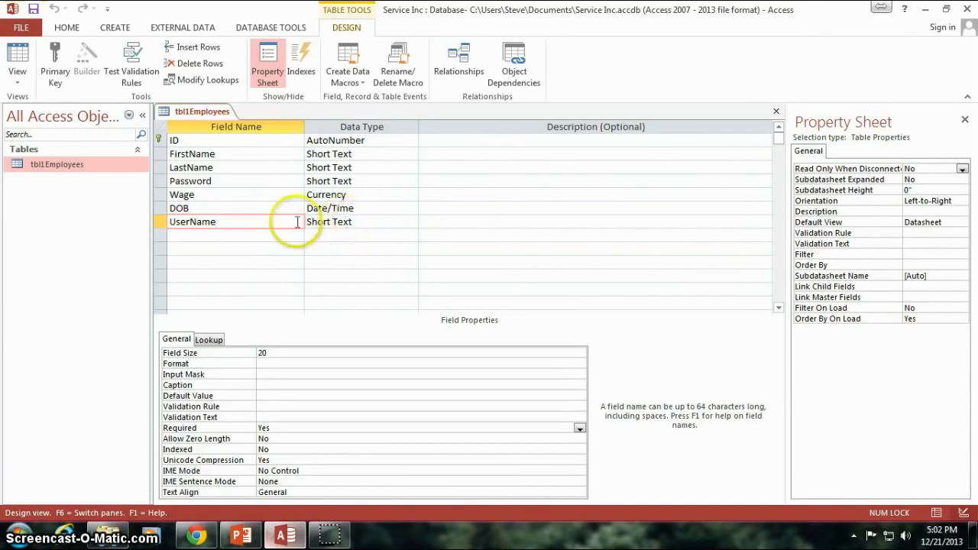
Return tbl1Employees to Datasheet View and add a Hyperlink field named Website after UserName
{"action": "left_click", "coordinate": [16, 59]}
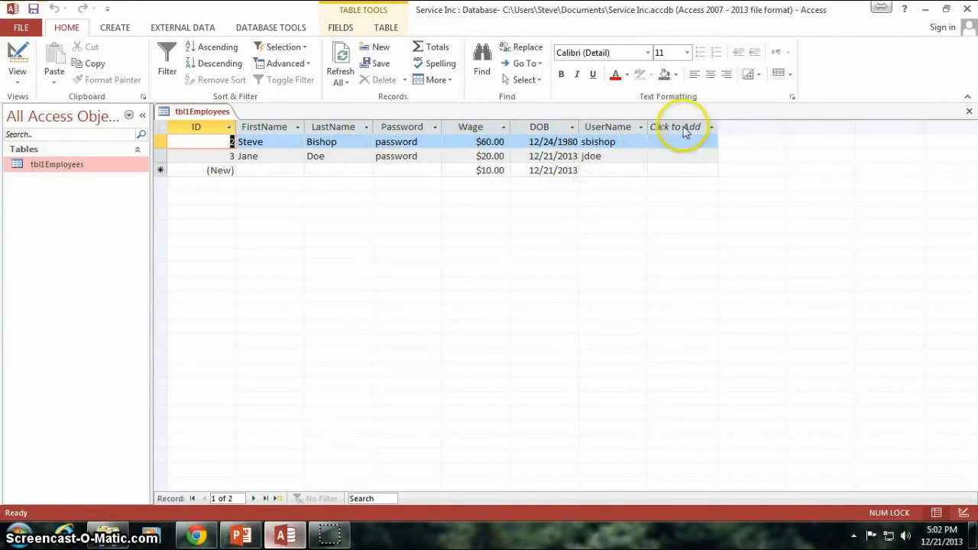
{"action": "left_click", "coordinate": [685, 128]}
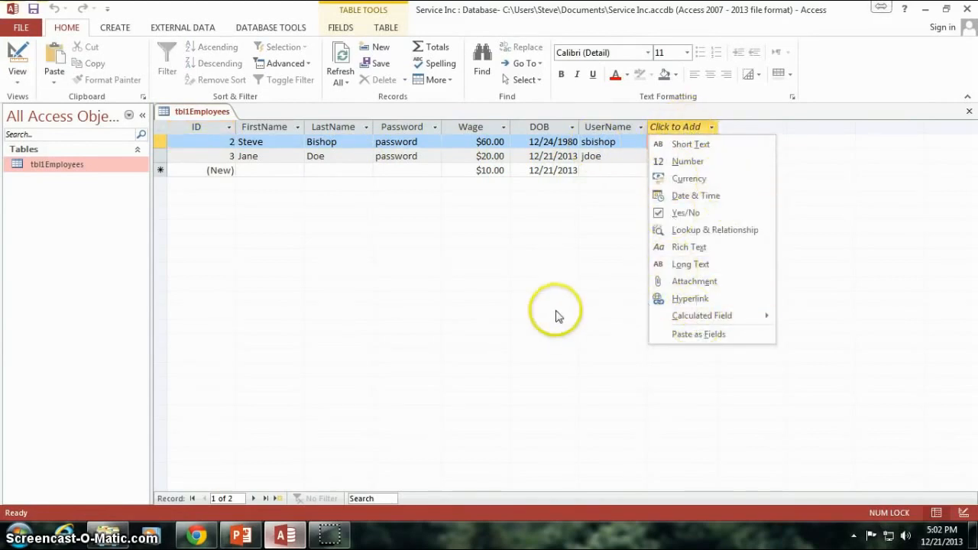
{"action": "left_click", "coordinate": [703, 304]}
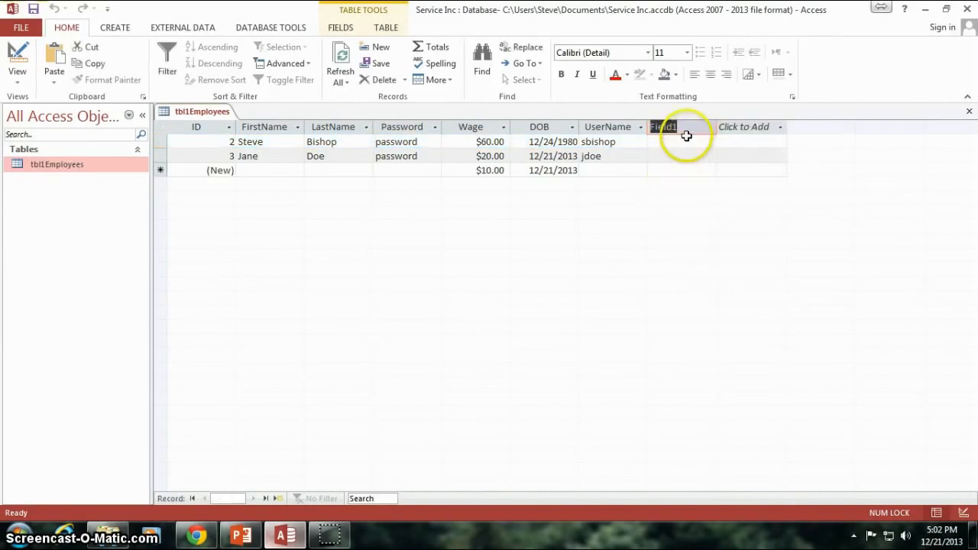
{"action": "type", "text": "Website"}
{"action": "key", "text": "Return"}
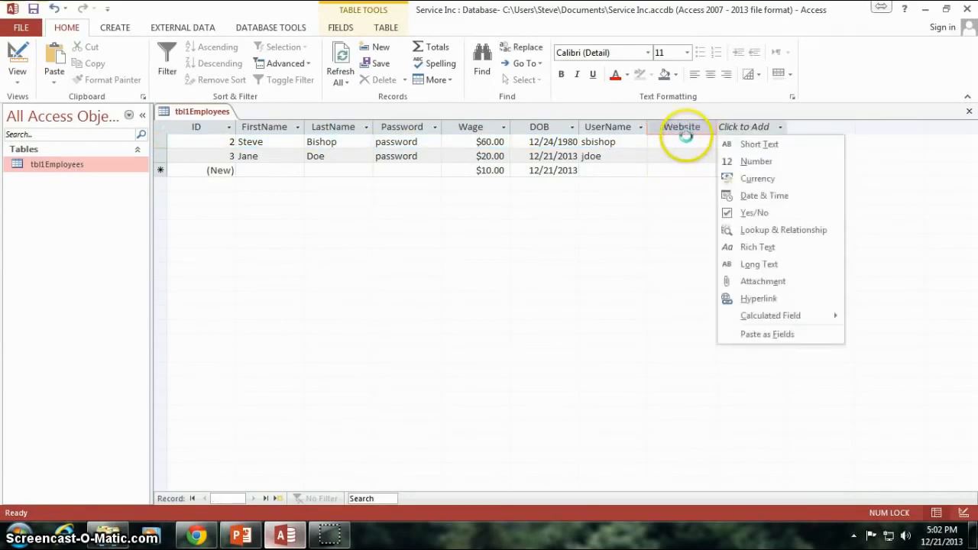
{"action": "key", "text": "Escape"}
{"action": "left_click", "coordinate": [693, 142]}
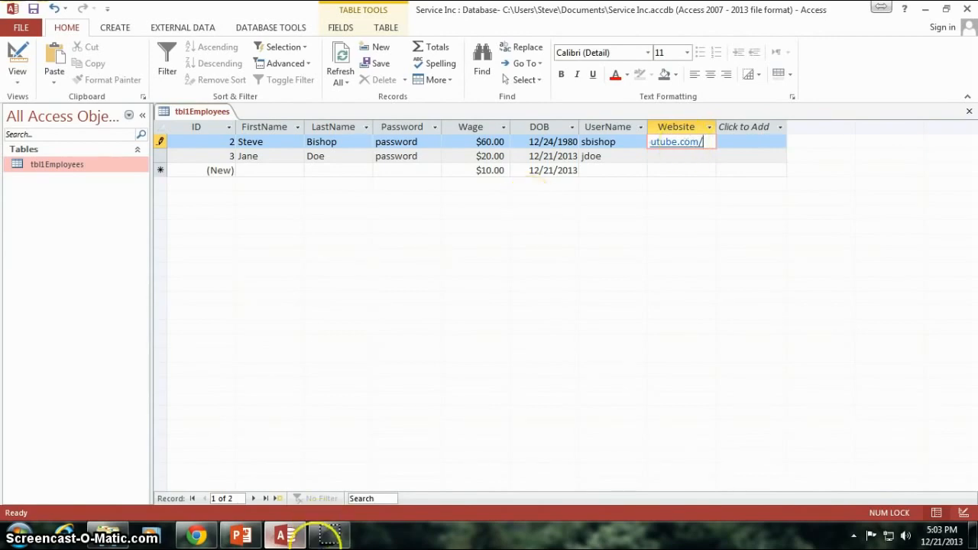
{"action": "left_click", "coordinate": [196, 536]}
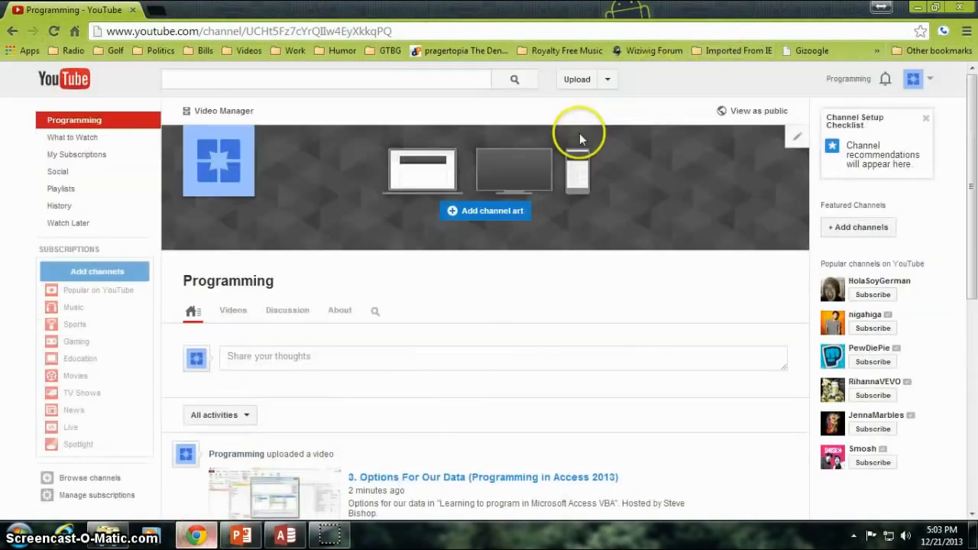
{"action": "left_click_drag", "start_coordinate": [246, 31], "coordinate": [380, 31]}
{"action": "left_click_drag", "start_coordinate": [201, 31], "coordinate": [405, 36]}
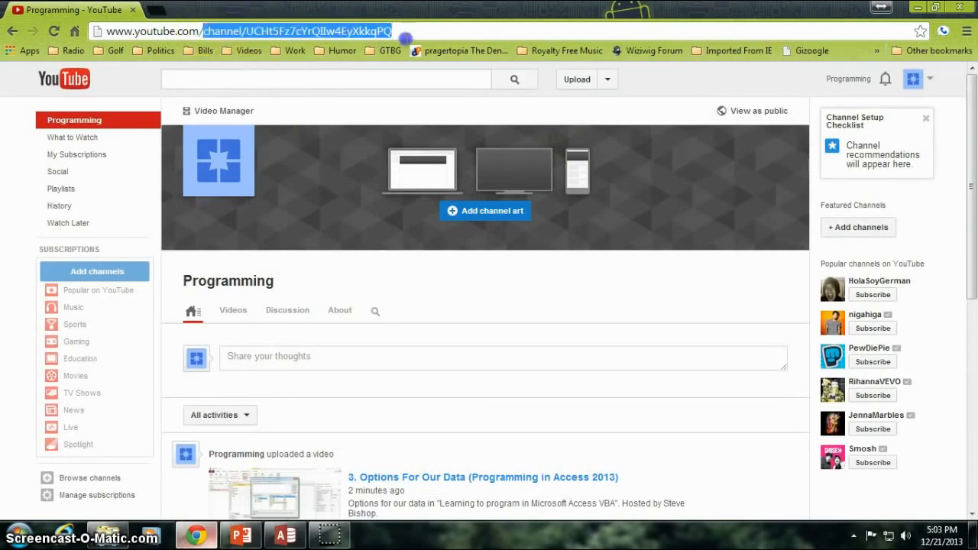
{"action": "left_click", "coordinate": [284, 535]}
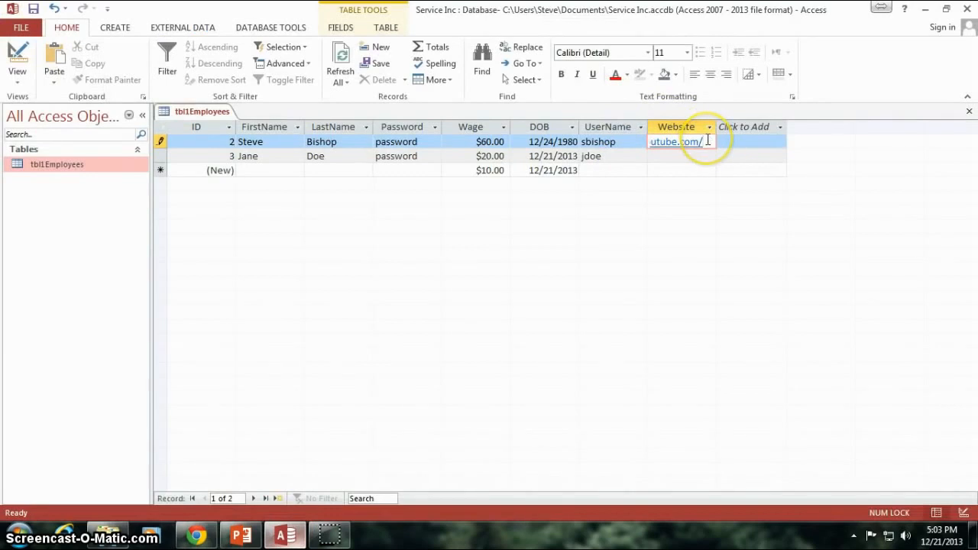
{"action": "left_click", "coordinate": [666, 158]}
Fit the Website column's width to its longest entry
{"action": "left_click", "coordinate": [713, 127]}
{"action": "left_click", "coordinate": [716, 128]}
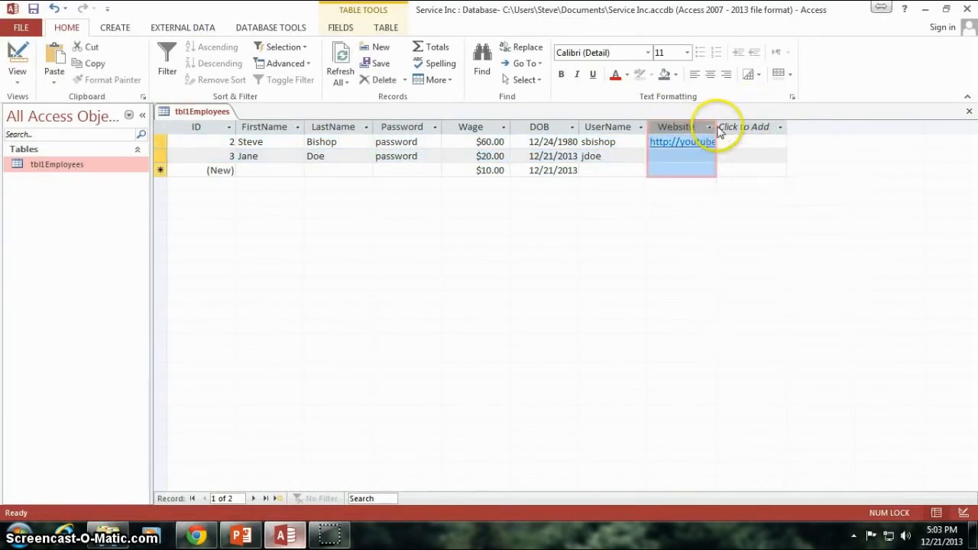
{"action": "double_click", "coordinate": [718, 126]}
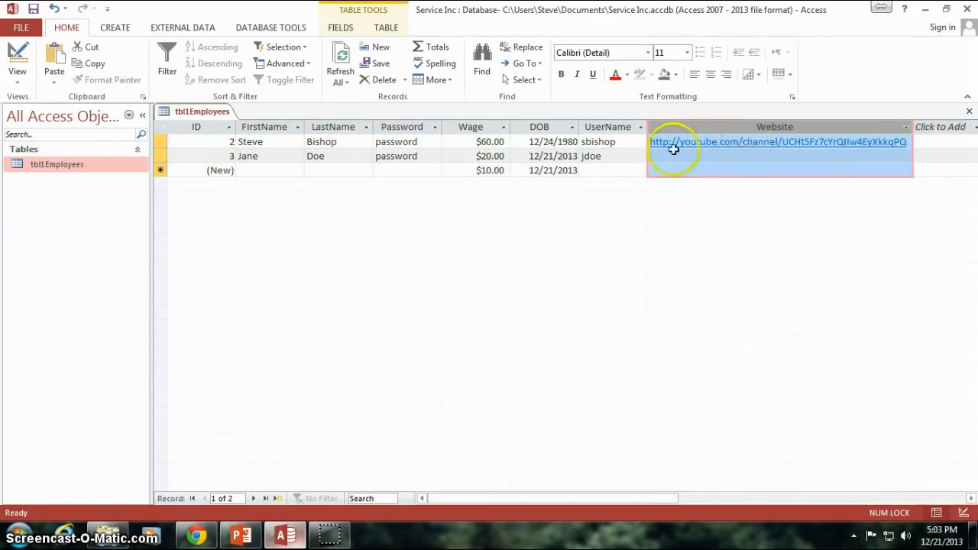
Open the first record's Website hyperlink in the browser, view the YouTube channel page, and switch back to Access
{"action": "left_click", "coordinate": [718, 144]}
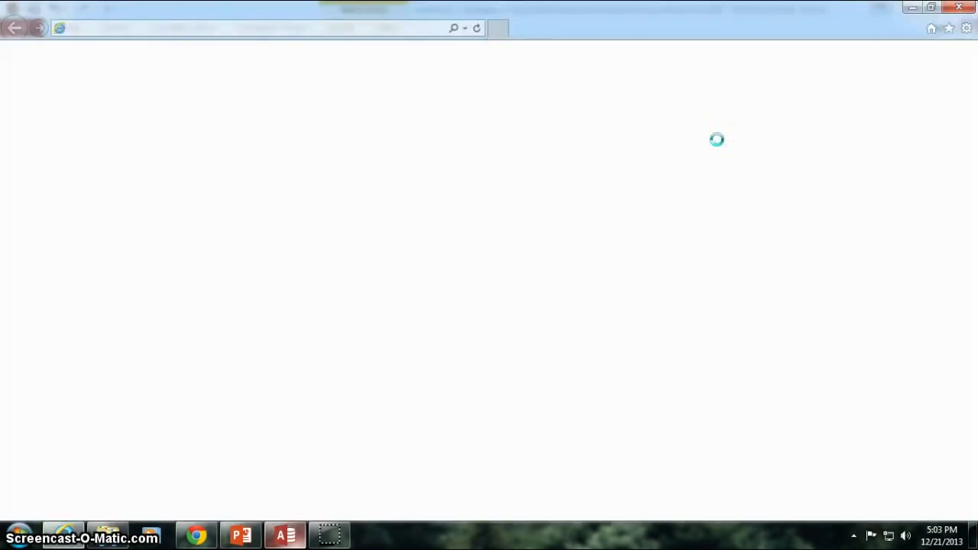
{"action": "left_click", "coordinate": [343, 369]}
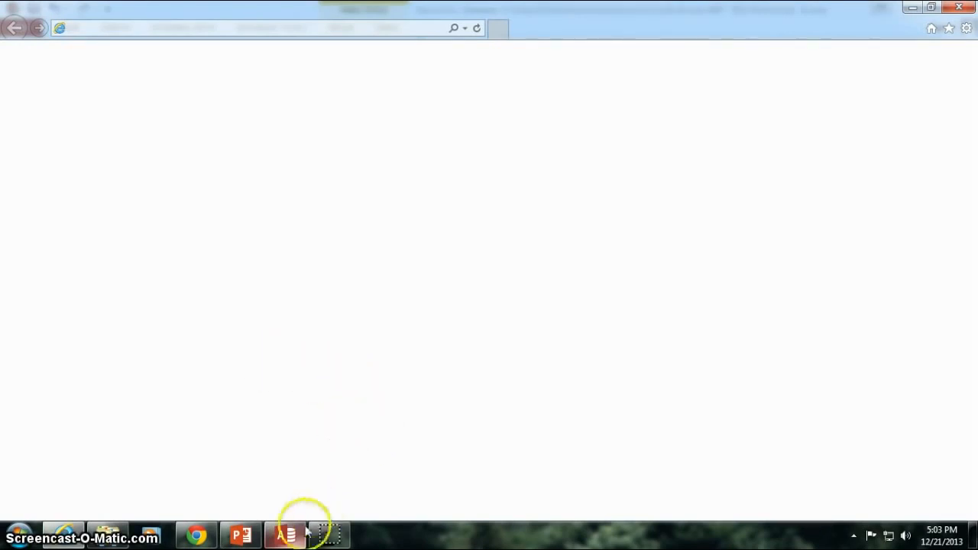
{"action": "mouse_move", "coordinate": [280, 533]}
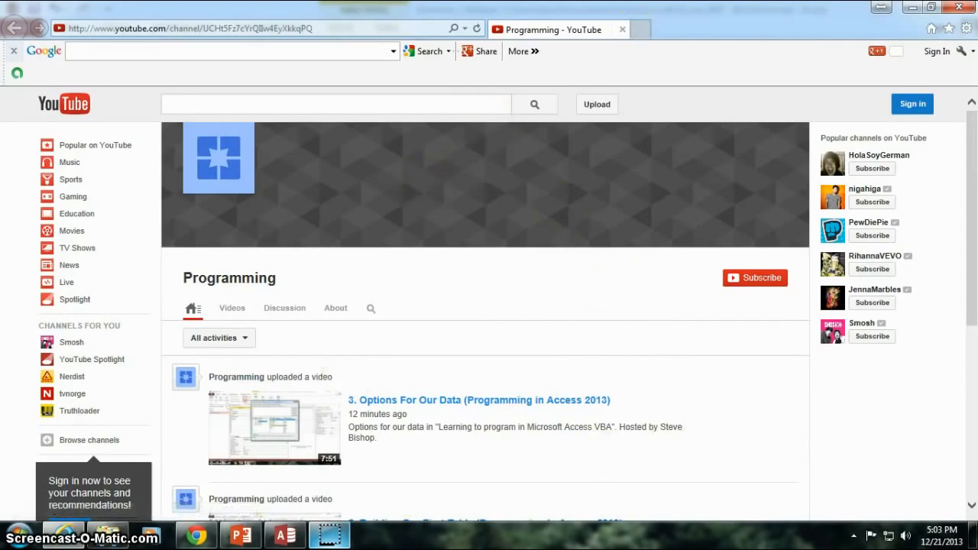
{"action": "right_click", "coordinate": [674, 23]}
{"action": "key", "text": "Escape"}
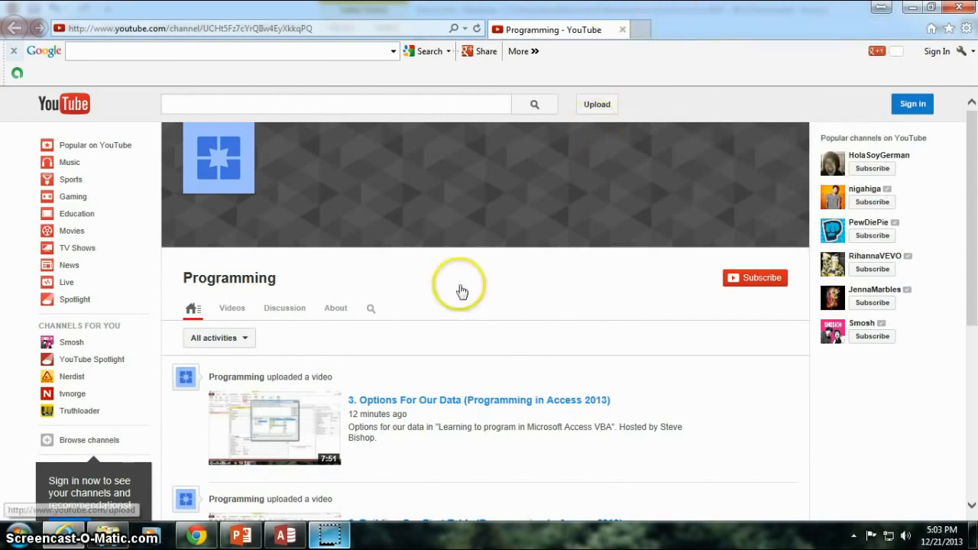
{"action": "left_click", "coordinate": [285, 534]}
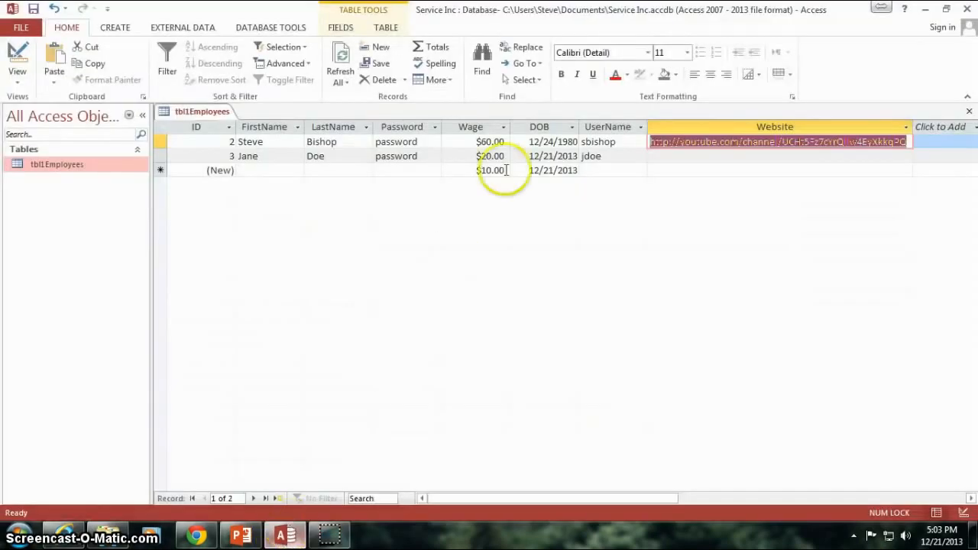
{"action": "left_click", "coordinate": [672, 157]}
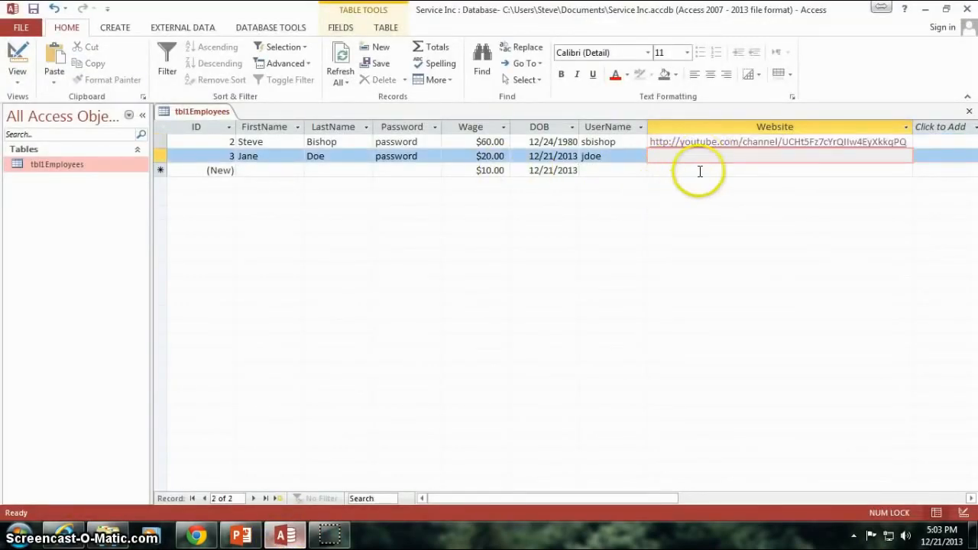
{"action": "left_click", "coordinate": [695, 170]}
{"action": "left_click", "coordinate": [696, 156]}
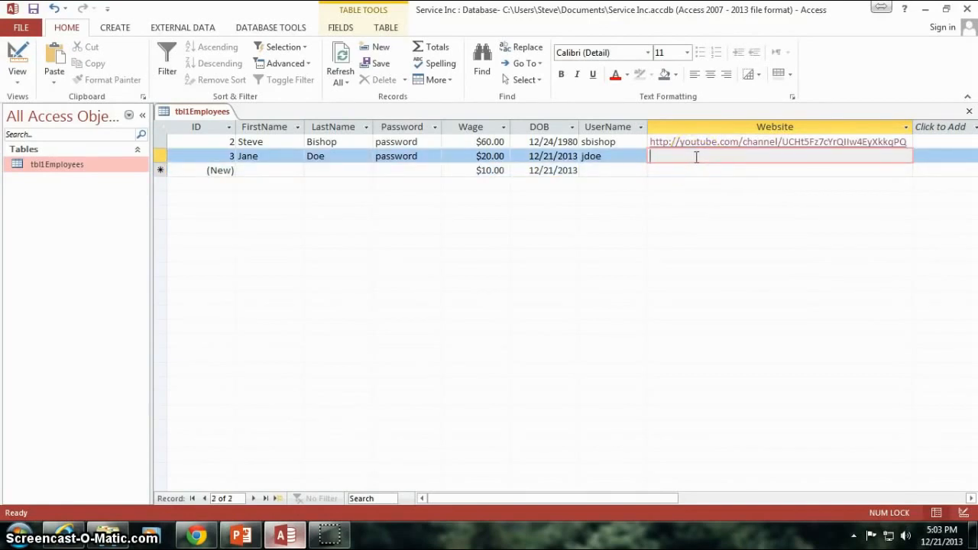